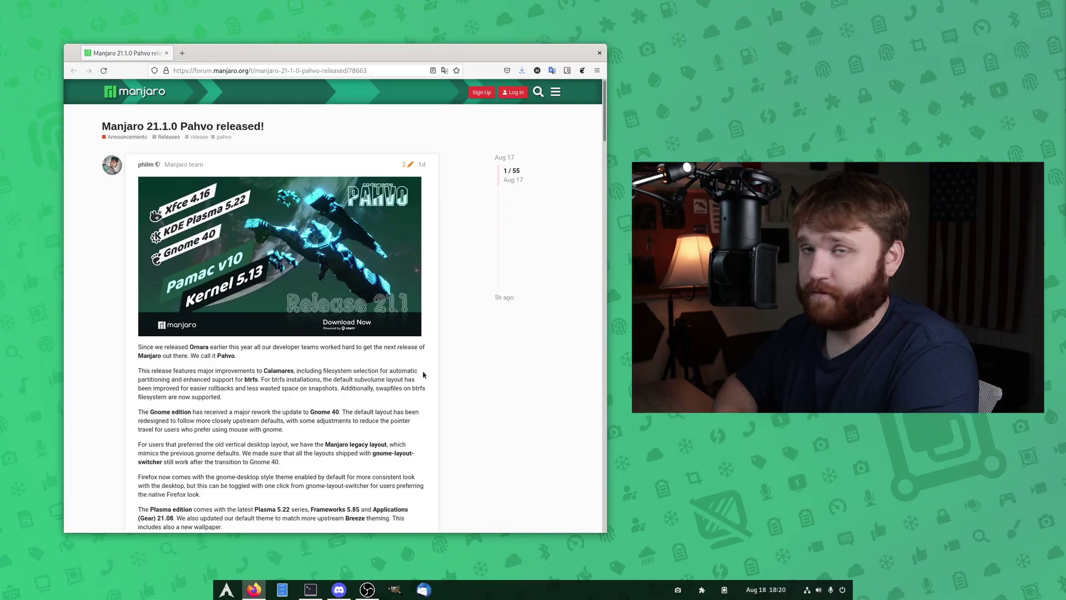
Clear the btrfs highlight and select 'to Gnome 40' in the Manjaro 21.1.0 release notes.
{"action": "scroll", "coordinate": [255, 347], "scroll_direction": "down", "scroll_amount": 3}
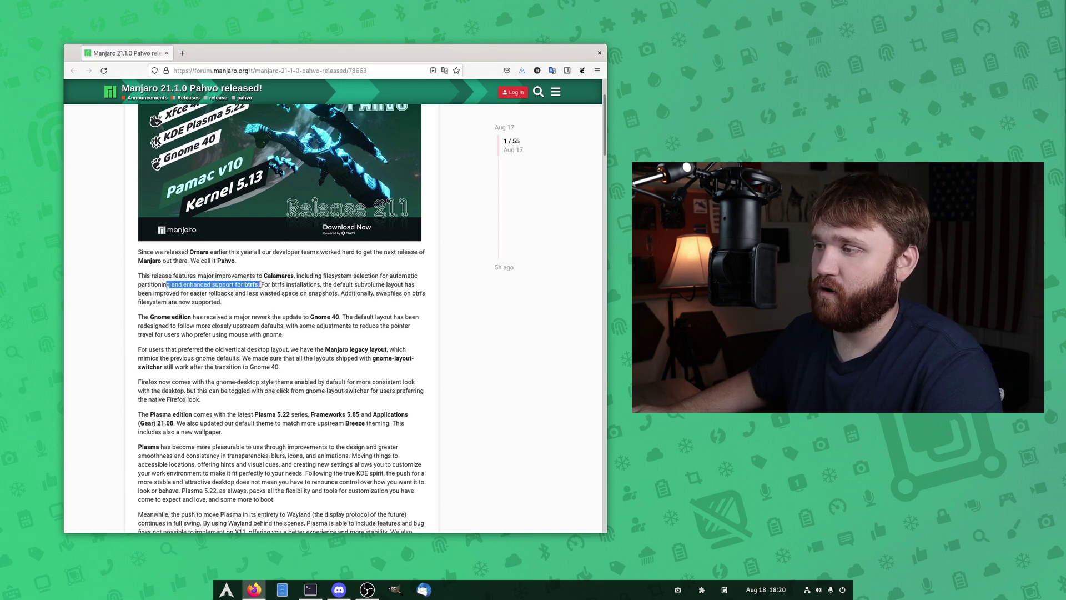
{"action": "left_click", "coordinate": [300, 302]}
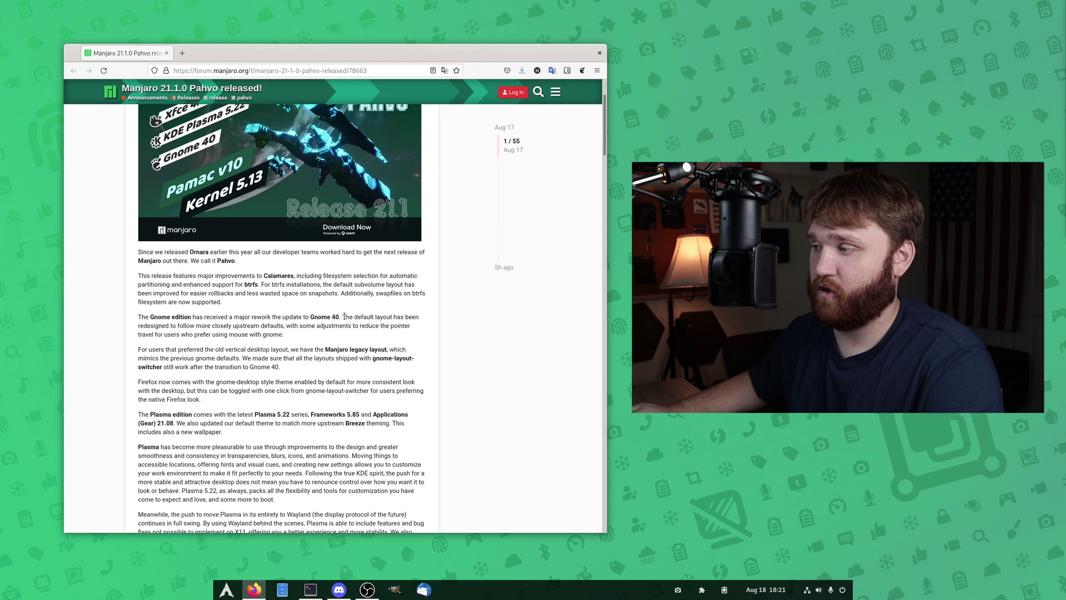
{"action": "left_click_drag", "start_coordinate": [305, 315], "coordinate": [303, 315]}
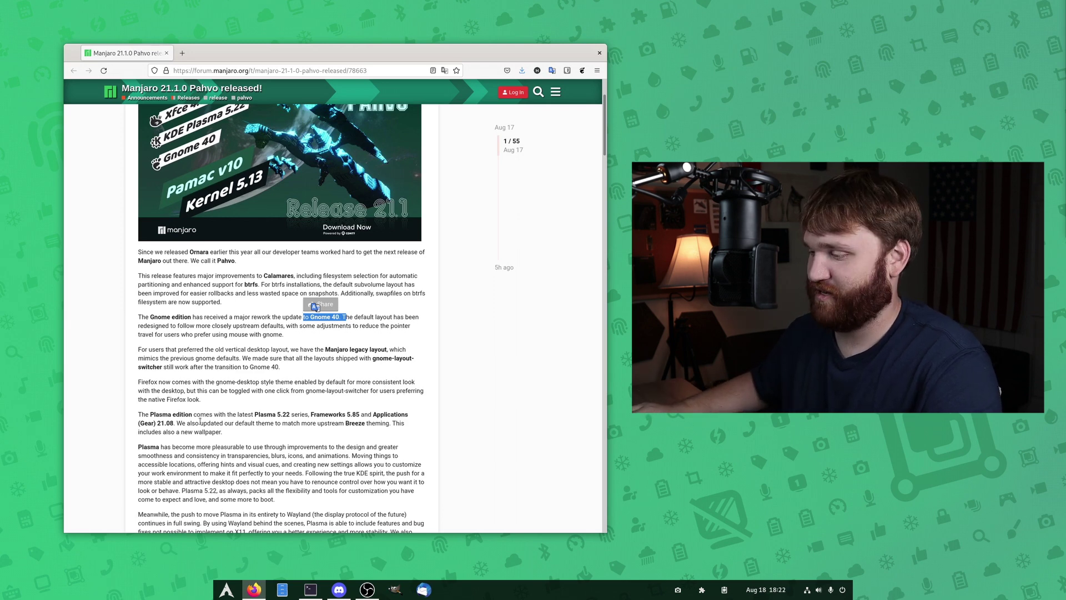
{"action": "left_click", "coordinate": [226, 590]}
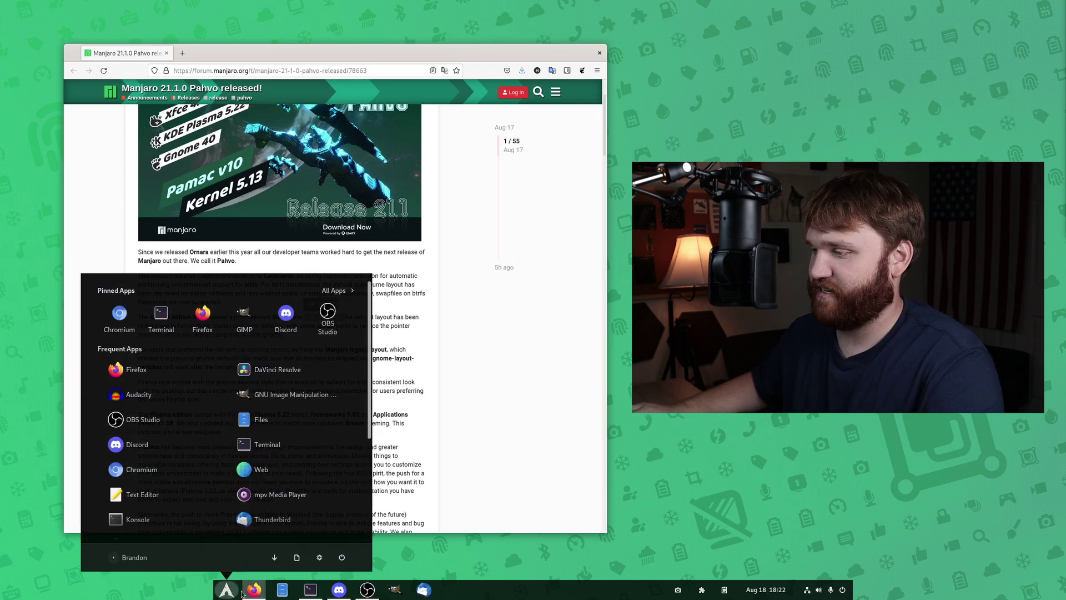
{"action": "left_click", "coordinate": [496, 404]}
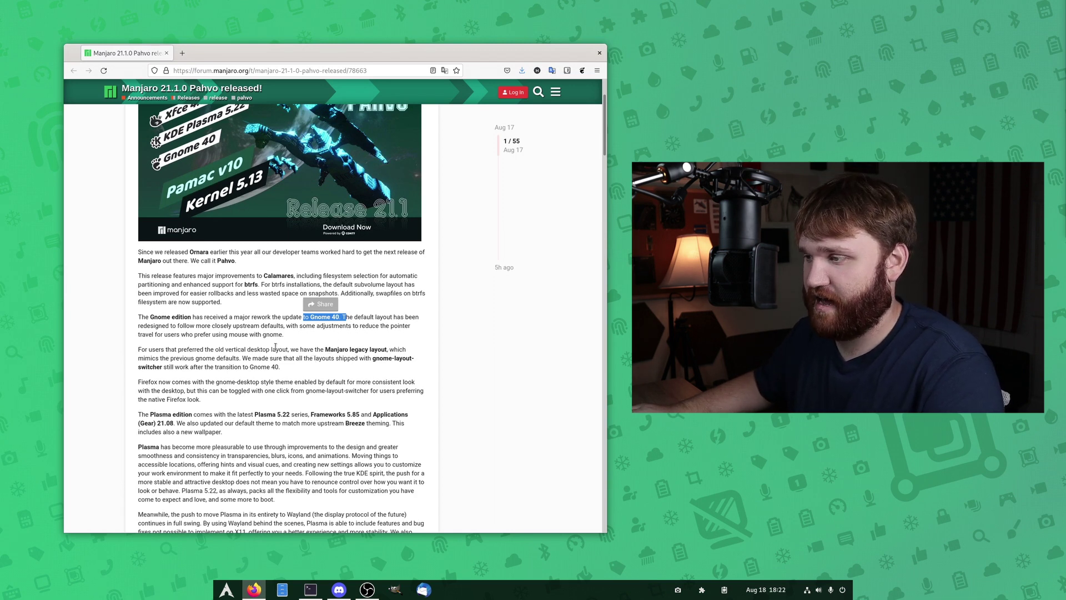
{"action": "scroll", "coordinate": [275, 347], "scroll_direction": "down", "scroll_amount": 3}
{"action": "scroll", "coordinate": [267, 280], "scroll_direction": "down", "scroll_amount": 2}
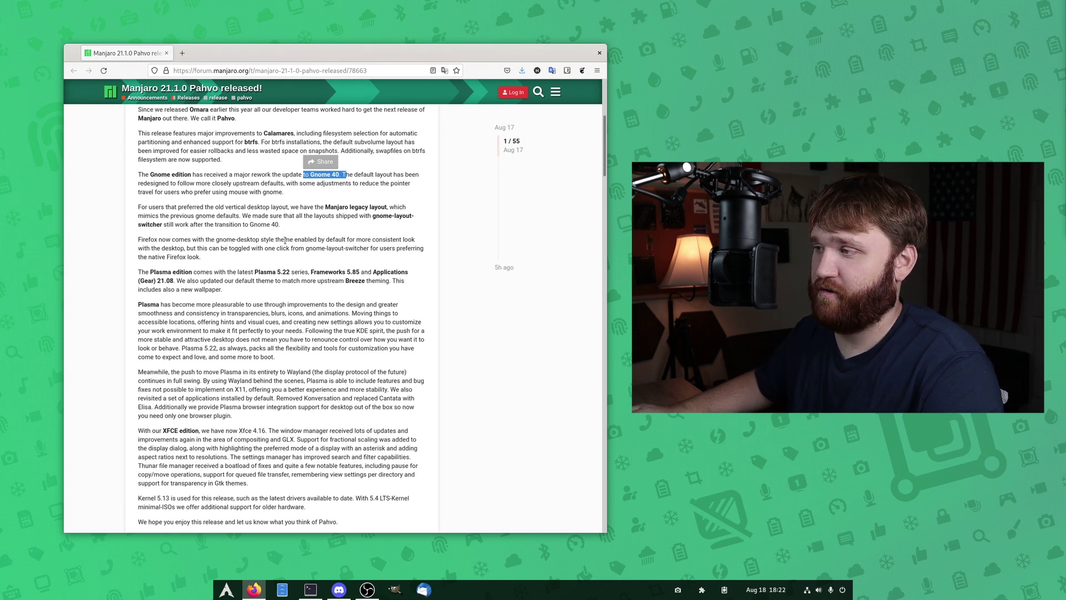
{"action": "left_click_drag", "start_coordinate": [216, 240], "coordinate": [237, 240]}
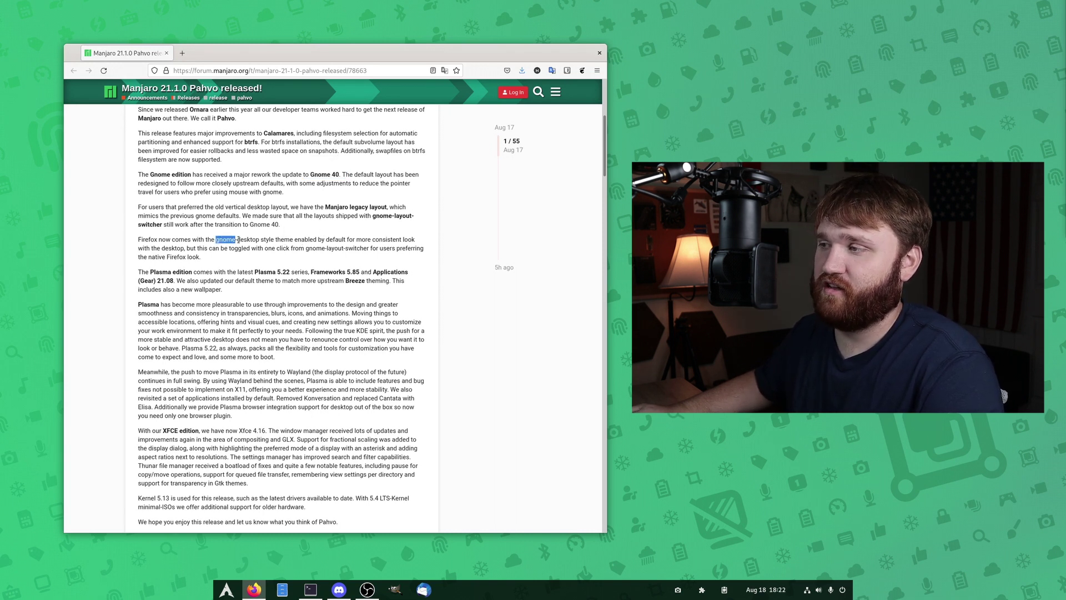
{"action": "left_click_drag", "start_coordinate": [369, 236], "coordinate": [304, 239]}
{"action": "left_click", "coordinate": [289, 249]}
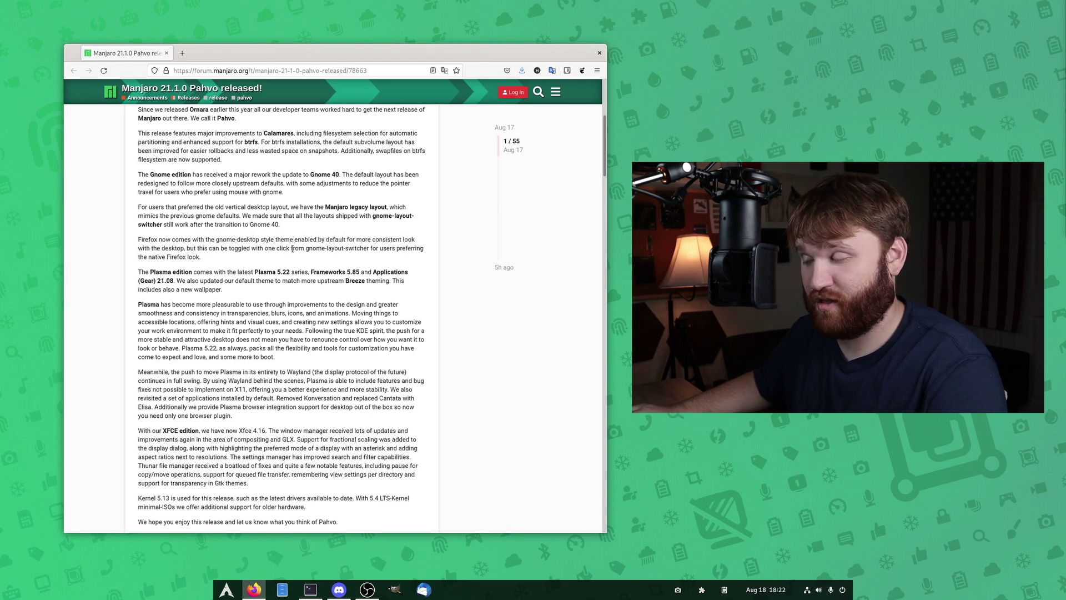
{"action": "scroll", "coordinate": [218, 236], "scroll_direction": "down", "scroll_amount": 2}
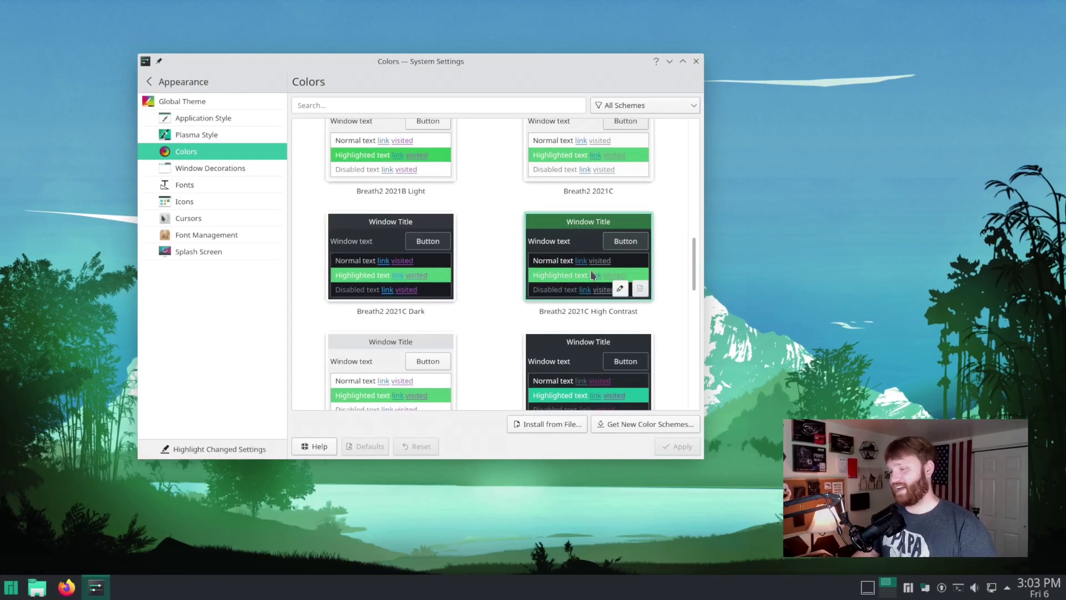
Apply the Breath2 2021C High Contrast colour scheme, then open Dolphin and move its window.
{"action": "left_click", "coordinate": [592, 275]}
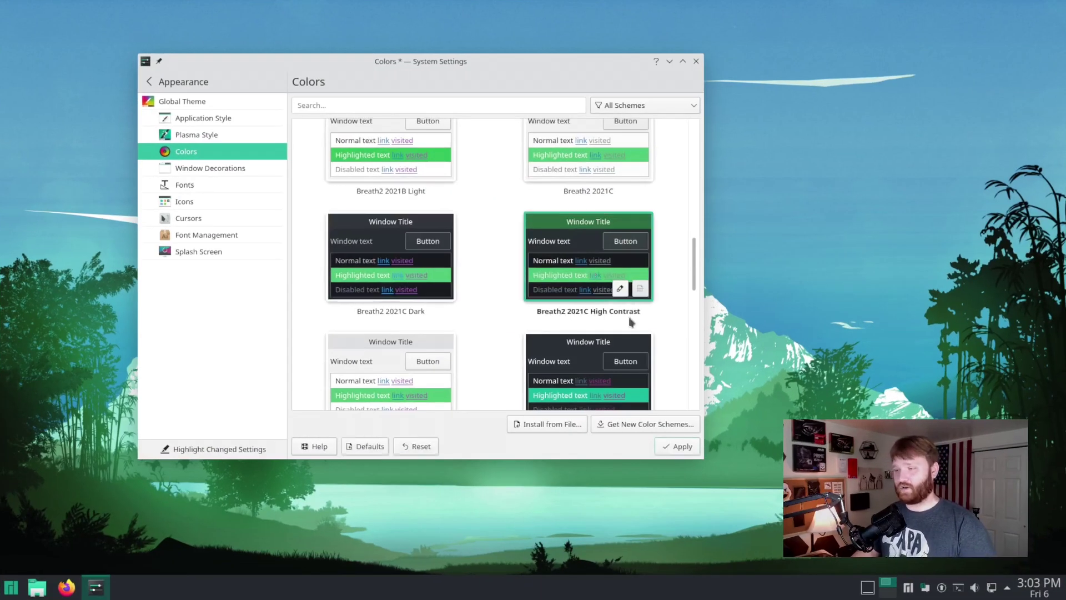
{"action": "left_click", "coordinate": [685, 449]}
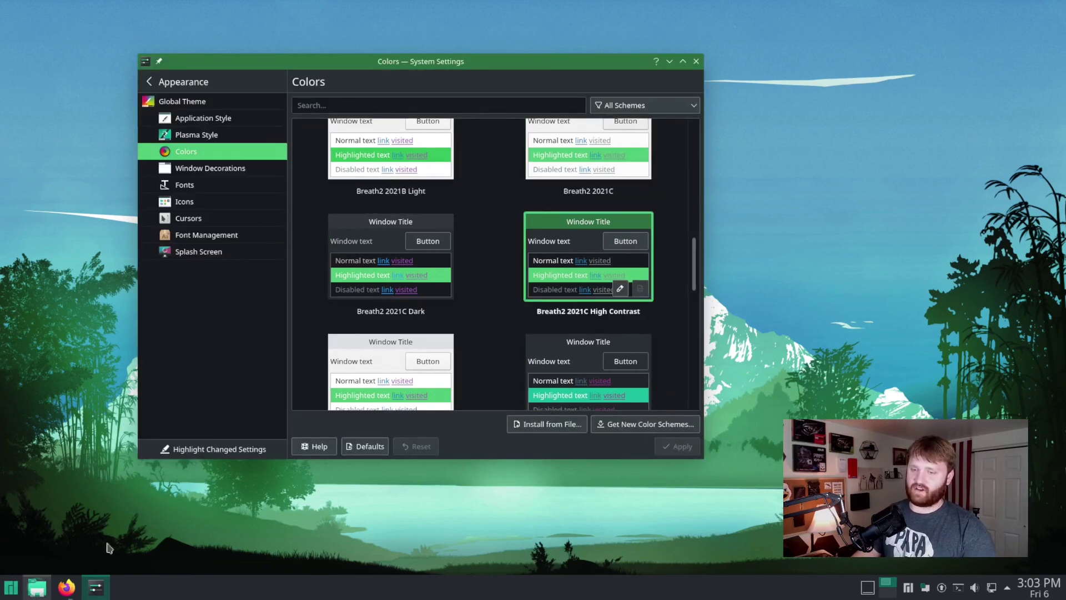
{"action": "left_click", "coordinate": [34, 589]}
{"action": "left_click_drag", "start_coordinate": [272, 13], "coordinate": [267, 246]}
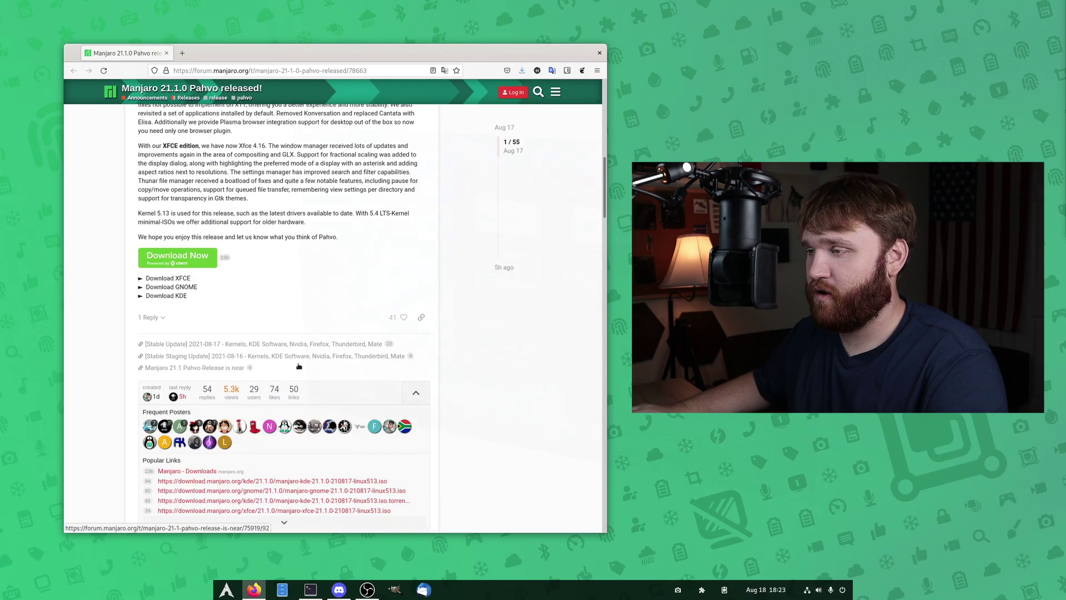
{"action": "scroll", "coordinate": [299, 366], "scroll_direction": "up", "scroll_amount": 7}
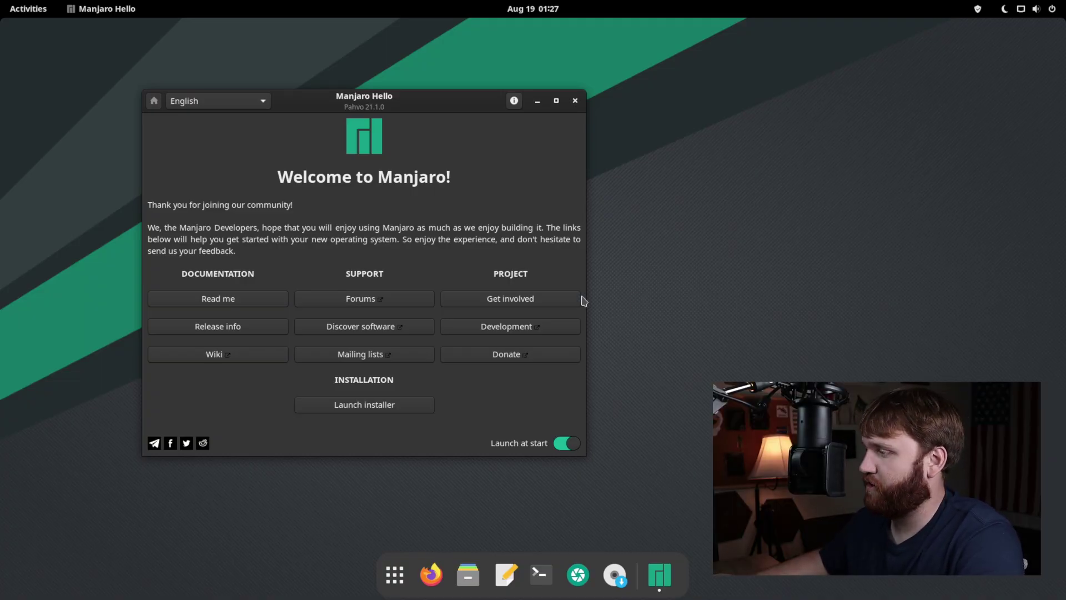
Close the Manjaro Hello welcome window and glance at the application grid.
{"action": "left_click_drag", "start_coordinate": [423, 103], "coordinate": [369, 93]}
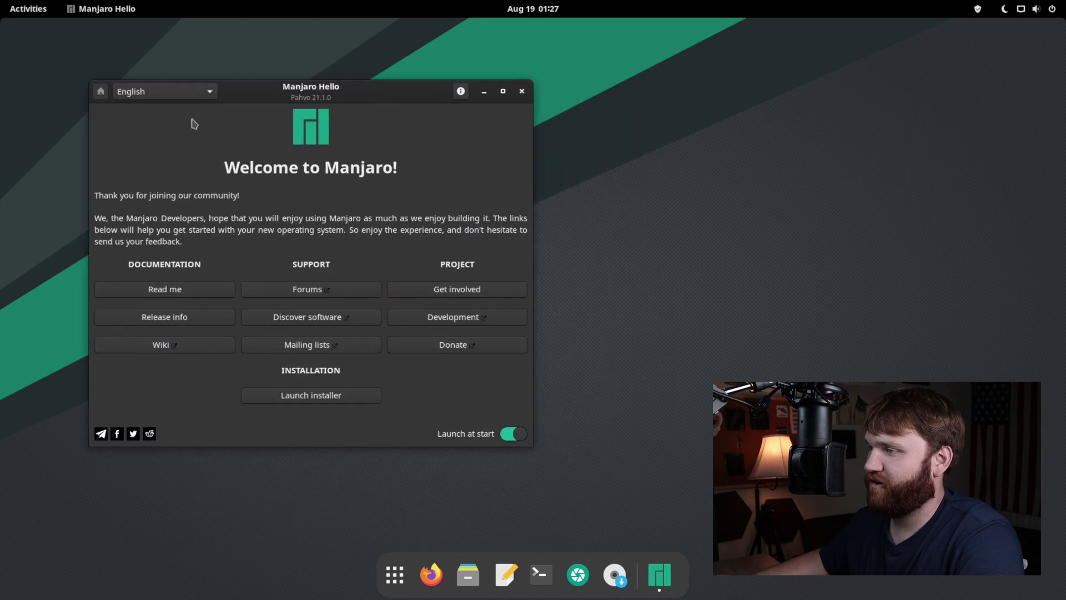
{"action": "left_click", "coordinate": [522, 92]}
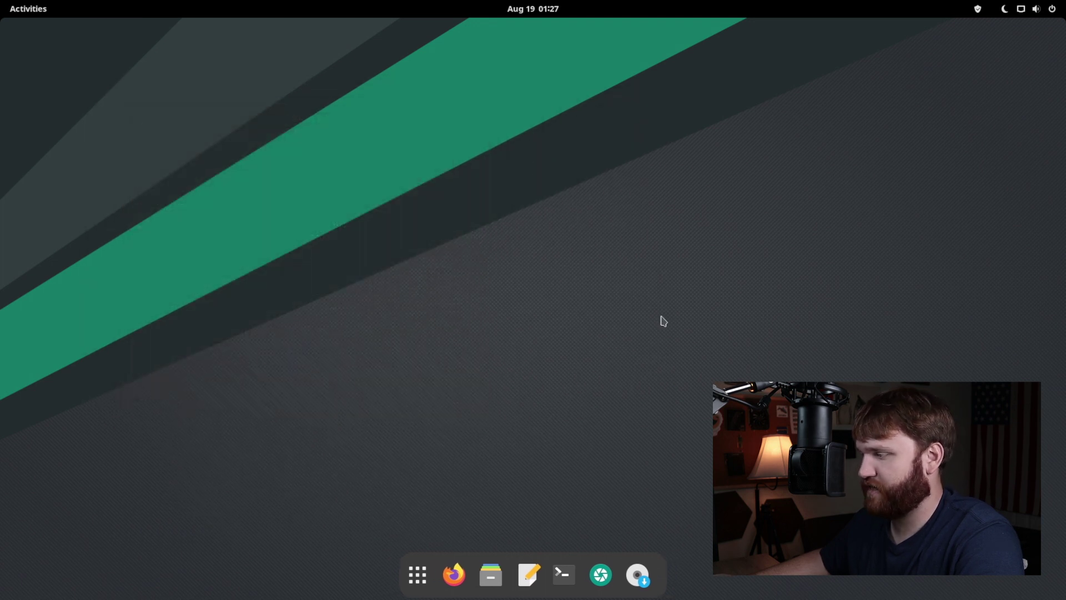
{"action": "left_click", "coordinate": [417, 580]}
{"action": "left_click", "coordinate": [417, 580]}
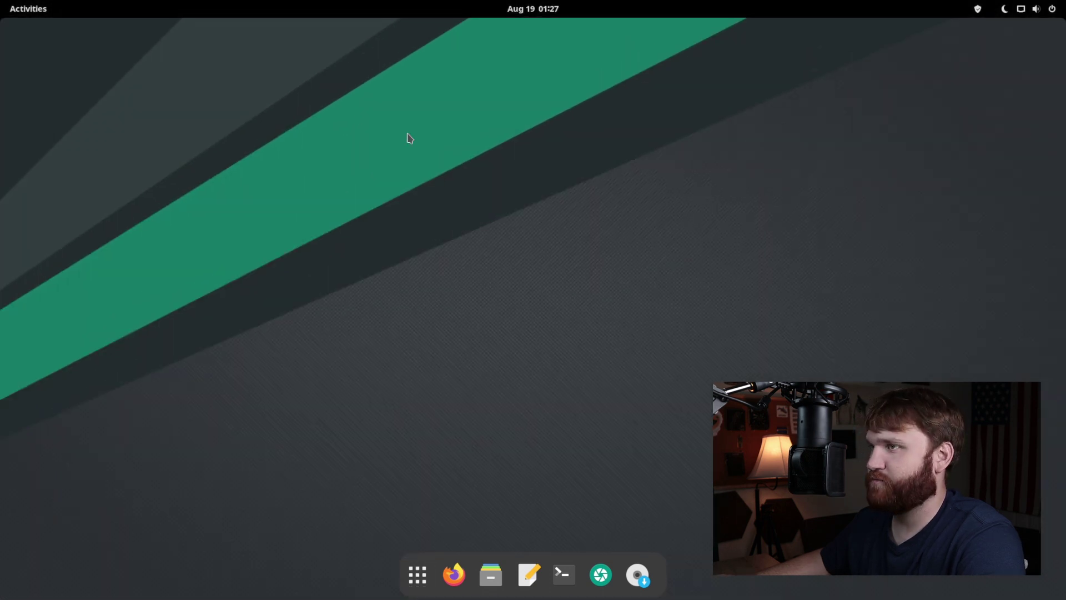
Peek at the workspace overview, then launch the Manjaro installer and move it upper left.
{"action": "left_click", "coordinate": [28, 13]}
{"action": "left_click", "coordinate": [29, 13]}
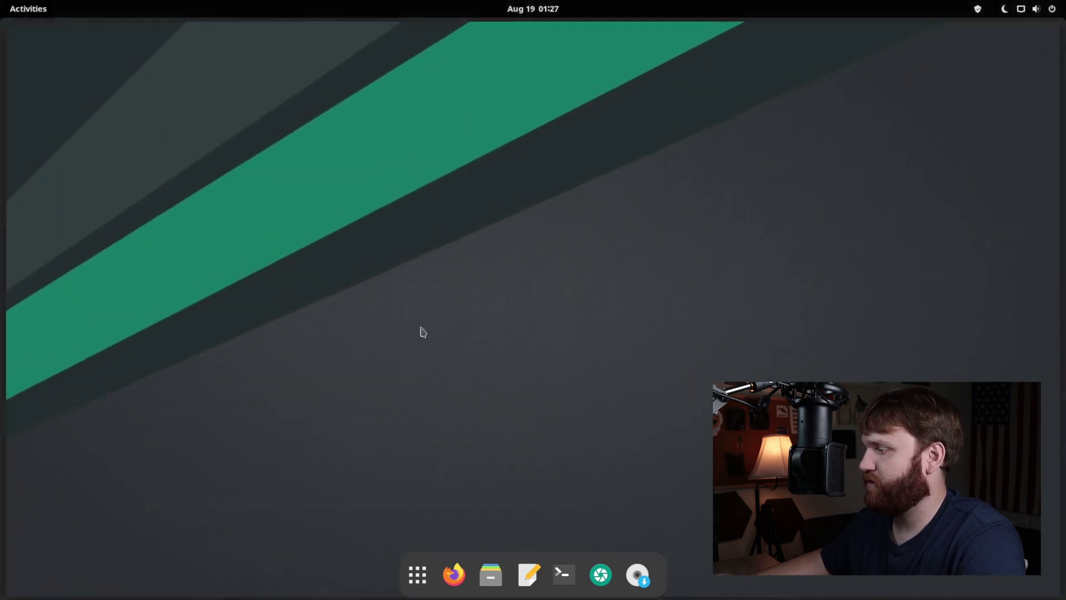
{"action": "left_click", "coordinate": [638, 576]}
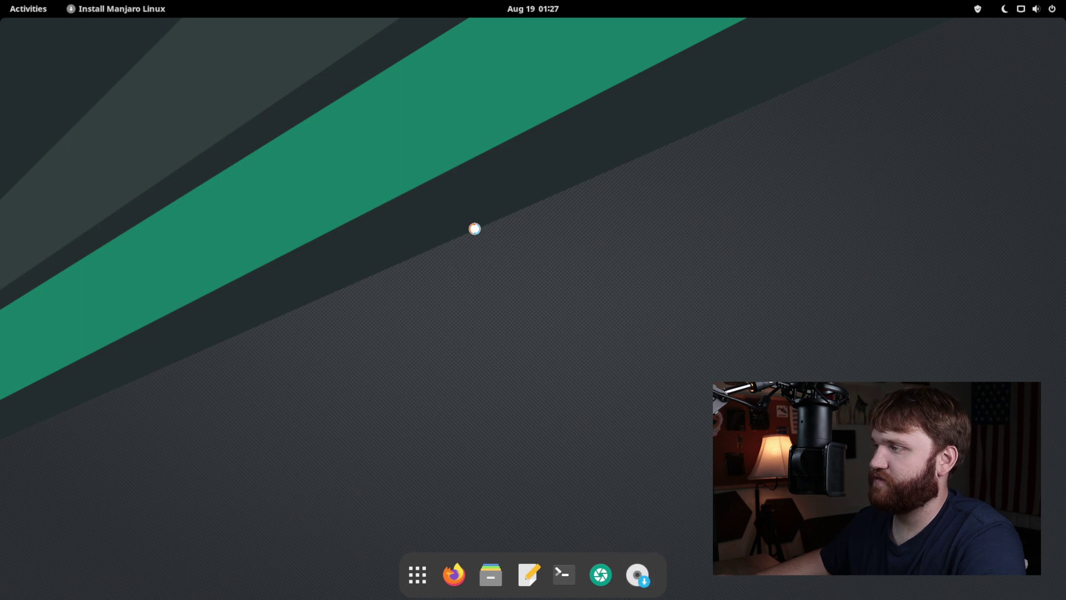
{"action": "left_click_drag", "start_coordinate": [509, 162], "coordinate": [341, 82]}
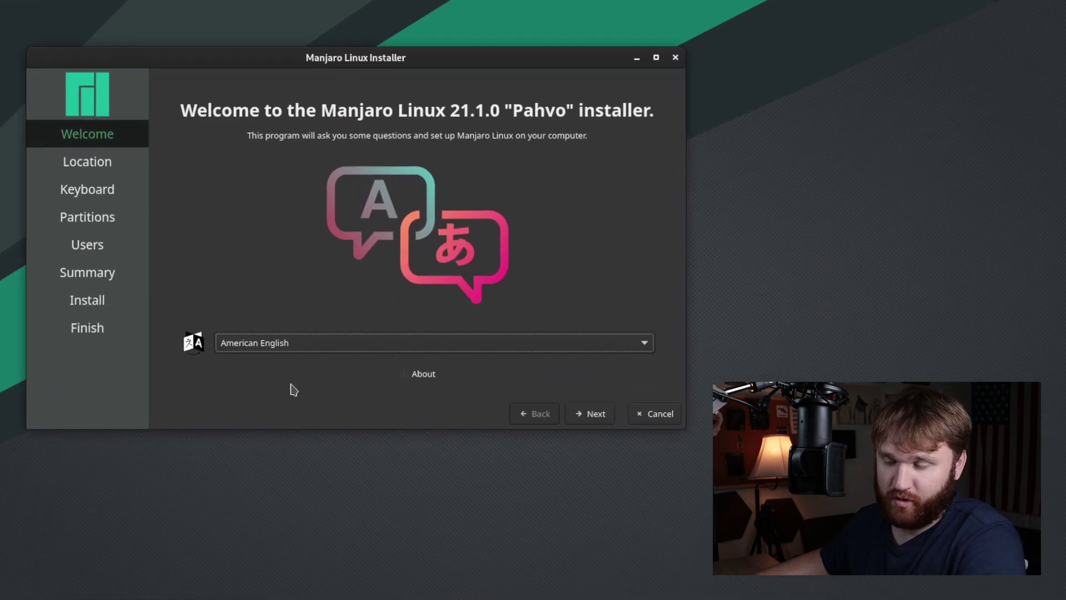
Keep American English, the Los Angeles timezone and the English (US) keyboard through each page.
{"action": "left_click", "coordinate": [604, 422]}
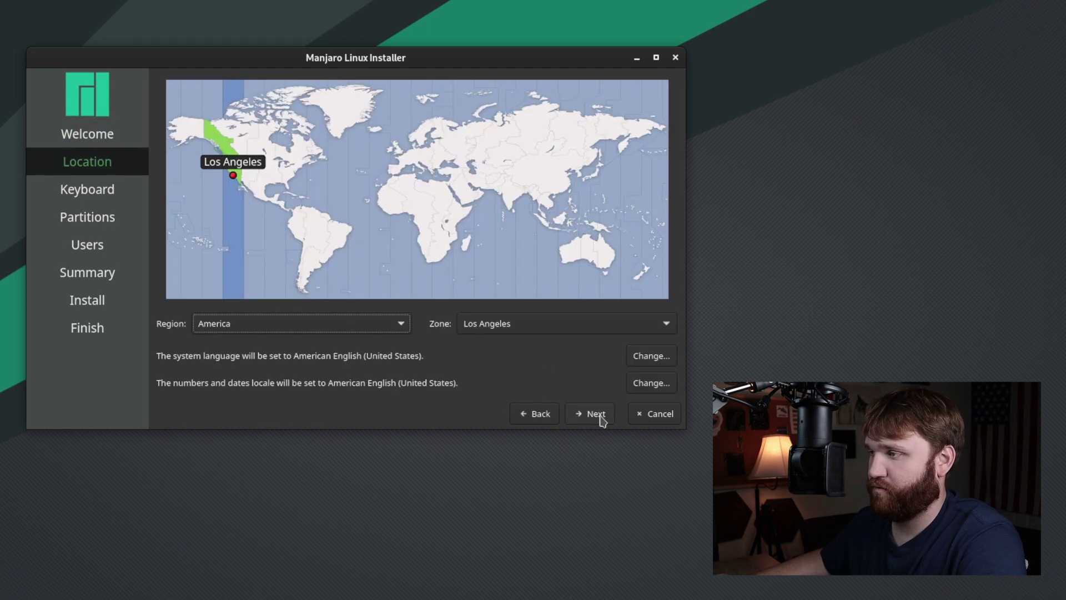
{"action": "left_click", "coordinate": [603, 421]}
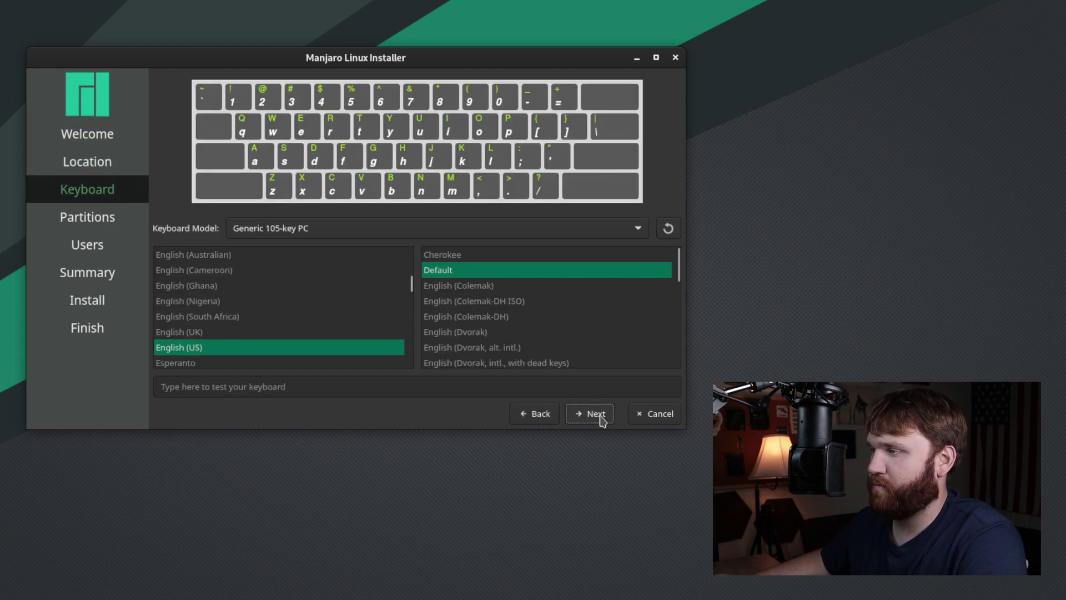
{"action": "left_click", "coordinate": [603, 420]}
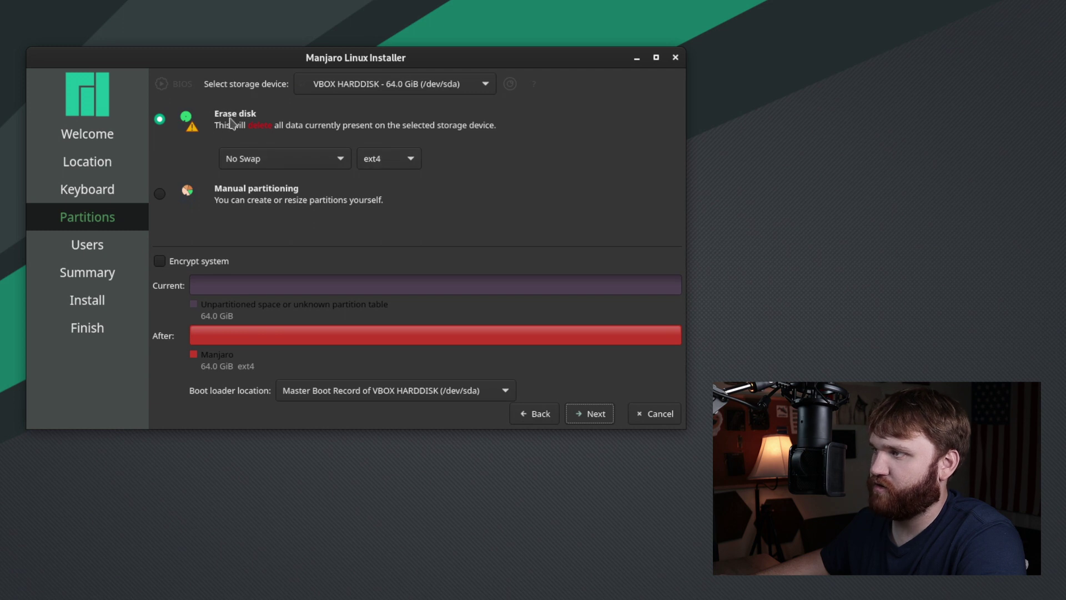
Set the disk erase to use btrfs and keep No Swap.
{"action": "left_click", "coordinate": [398, 163]}
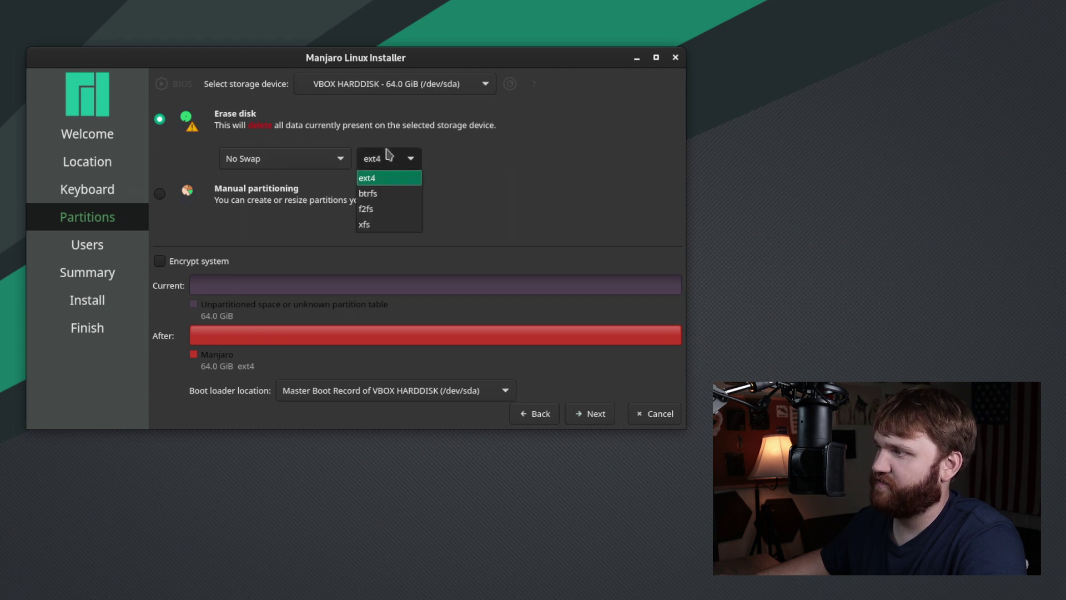
{"action": "left_click", "coordinate": [388, 195]}
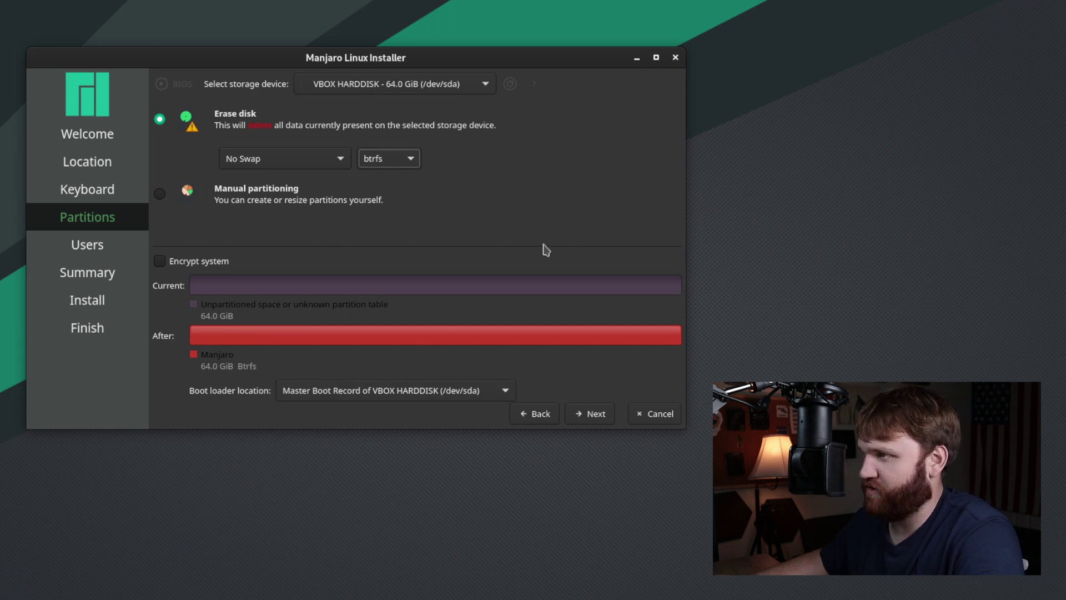
{"action": "left_click", "coordinate": [300, 158]}
{"action": "left_click", "coordinate": [290, 179]}
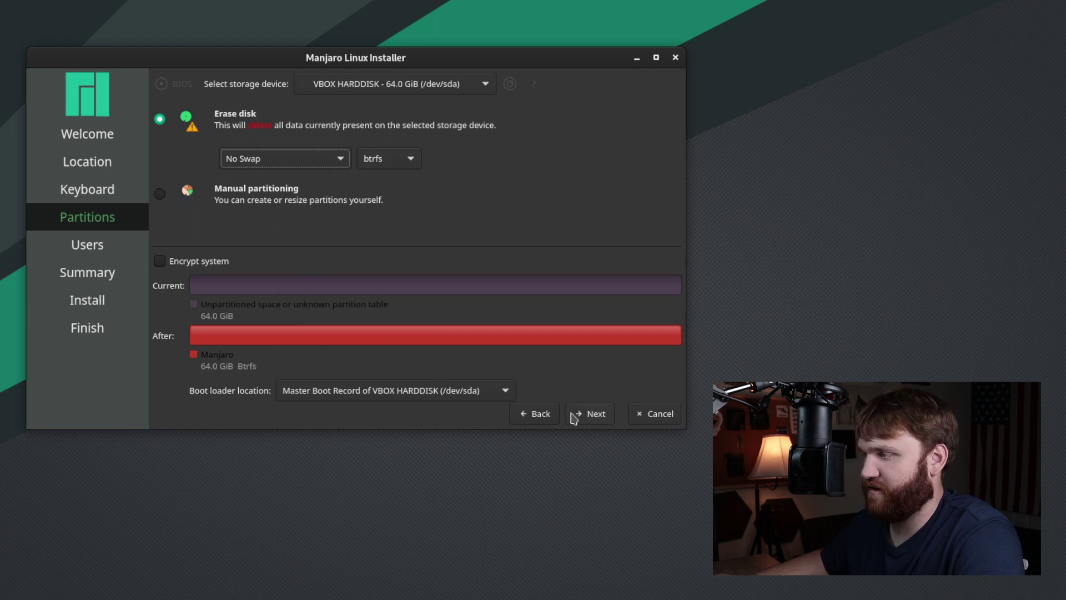
Proceed past partitioning, user details and summary to start installing.
{"action": "left_click", "coordinate": [589, 415]}
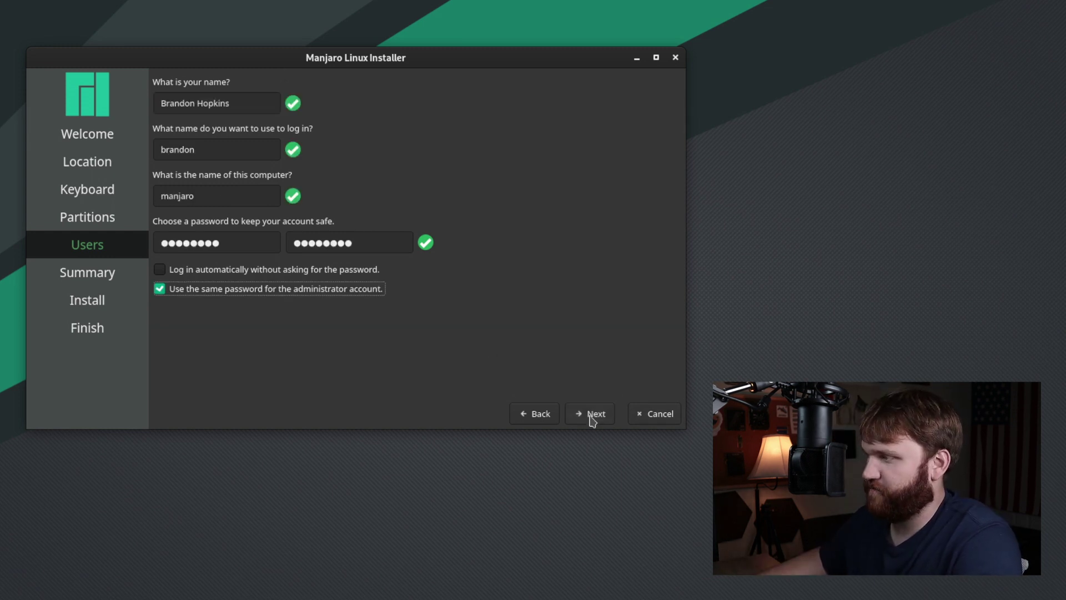
{"action": "left_click", "coordinate": [592, 420]}
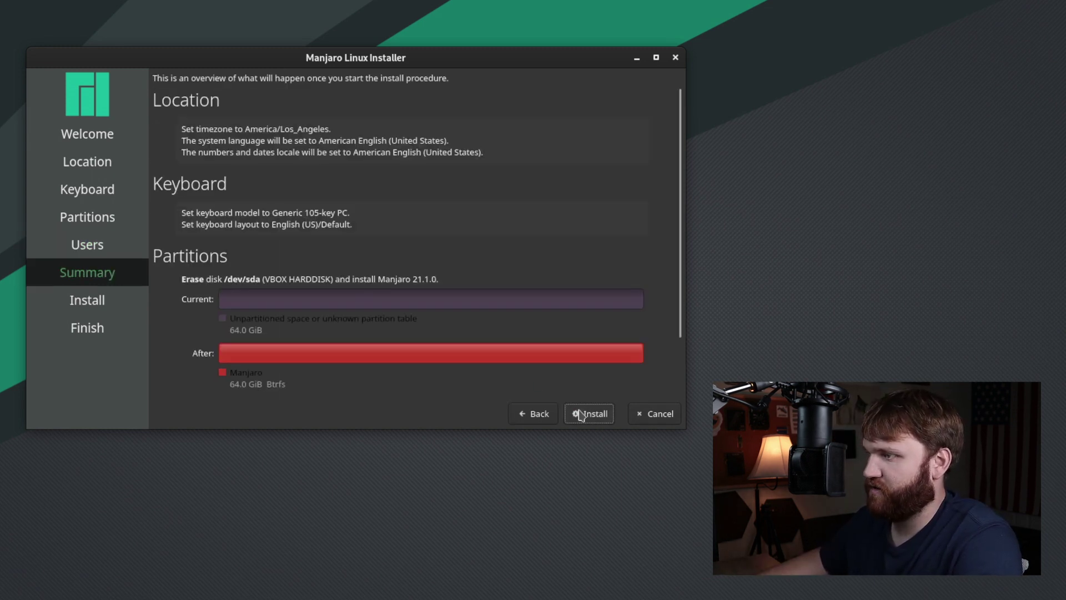
{"action": "left_click", "coordinate": [581, 414]}
Confirm Install now, then browse the home folders in Files during installation and close it.
{"action": "left_click", "coordinate": [432, 274]}
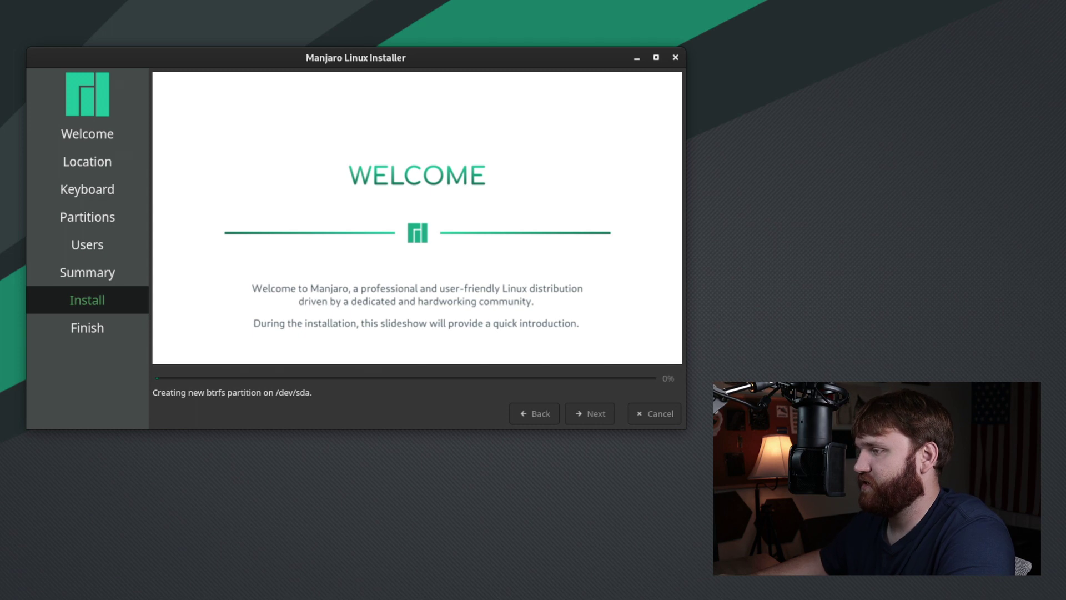
{"action": "left_click", "coordinate": [502, 590]}
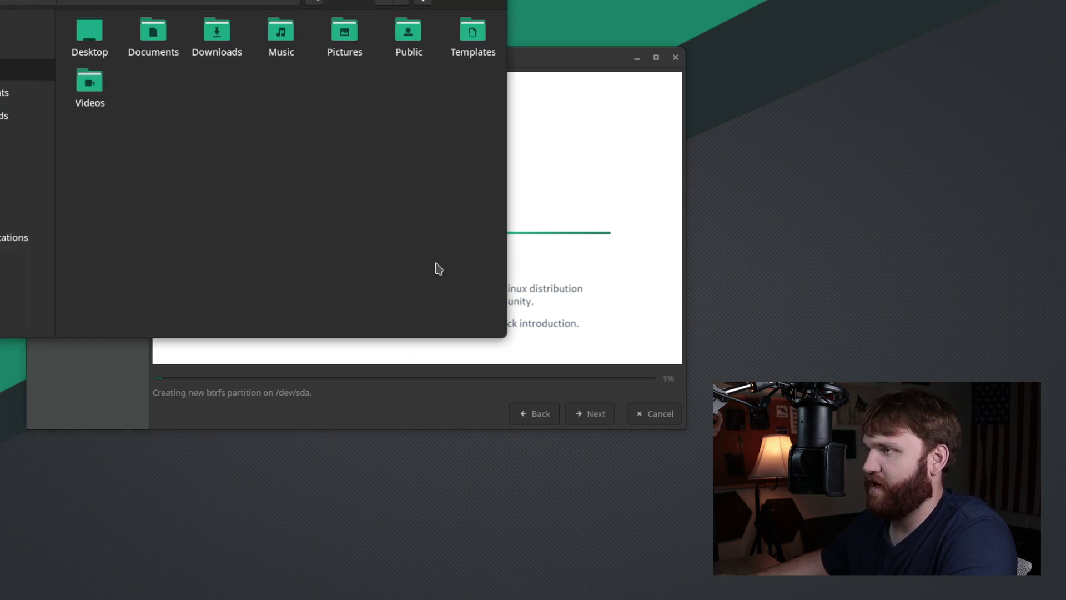
{"action": "left_click_drag", "start_coordinate": [358, 5], "coordinate": [588, 143]}
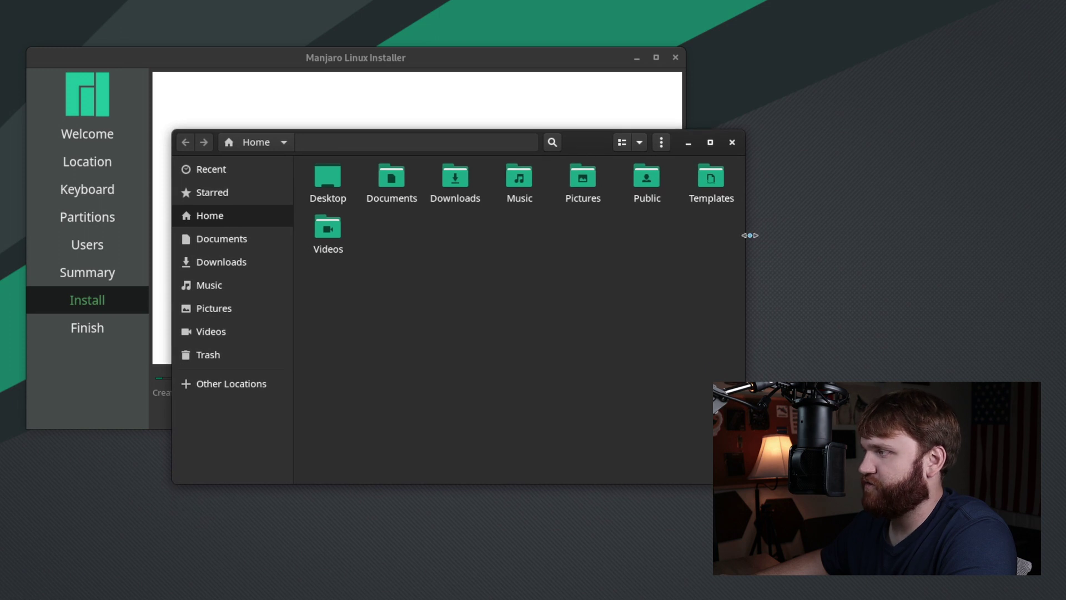
{"action": "left_click_drag", "start_coordinate": [711, 265], "coordinate": [652, 300]}
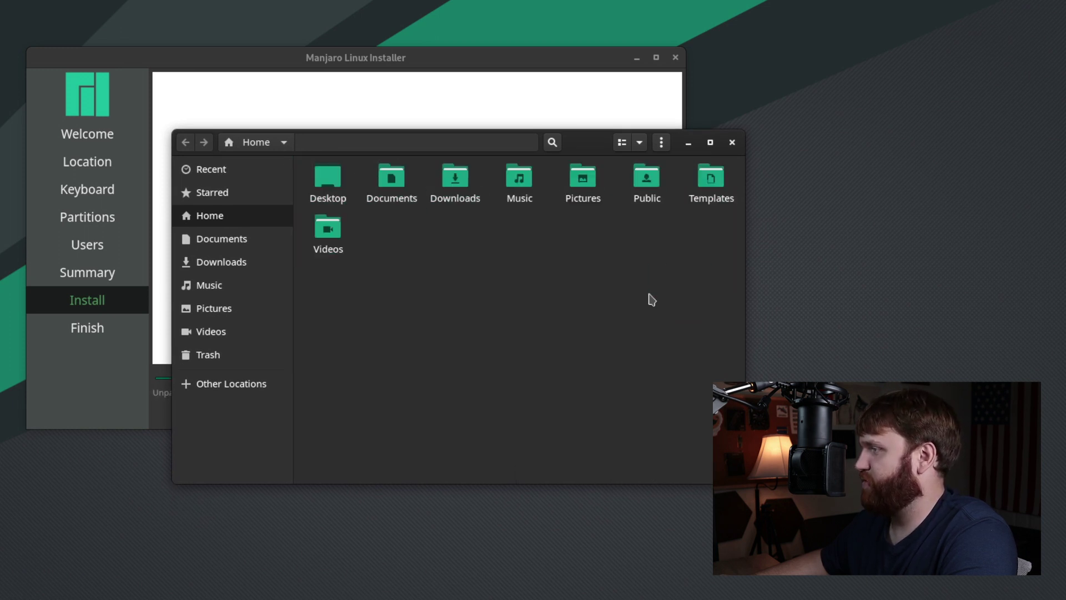
{"action": "left_click", "coordinate": [733, 143]}
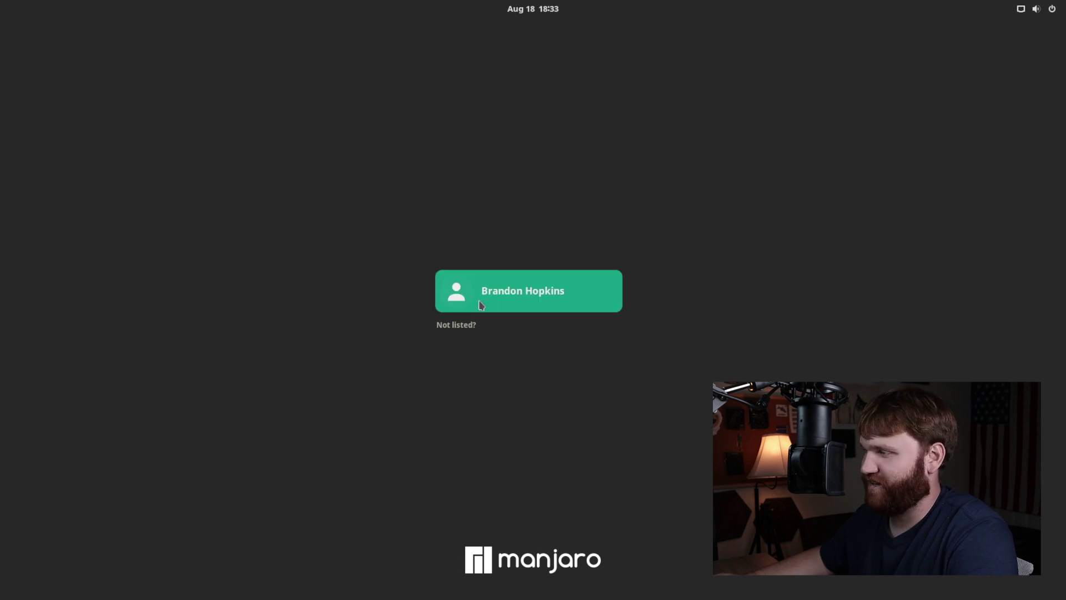
Sign in to the installed system with the user account's password.
{"action": "left_click", "coordinate": [481, 304]}
{"action": "type", "text": "••••••"}
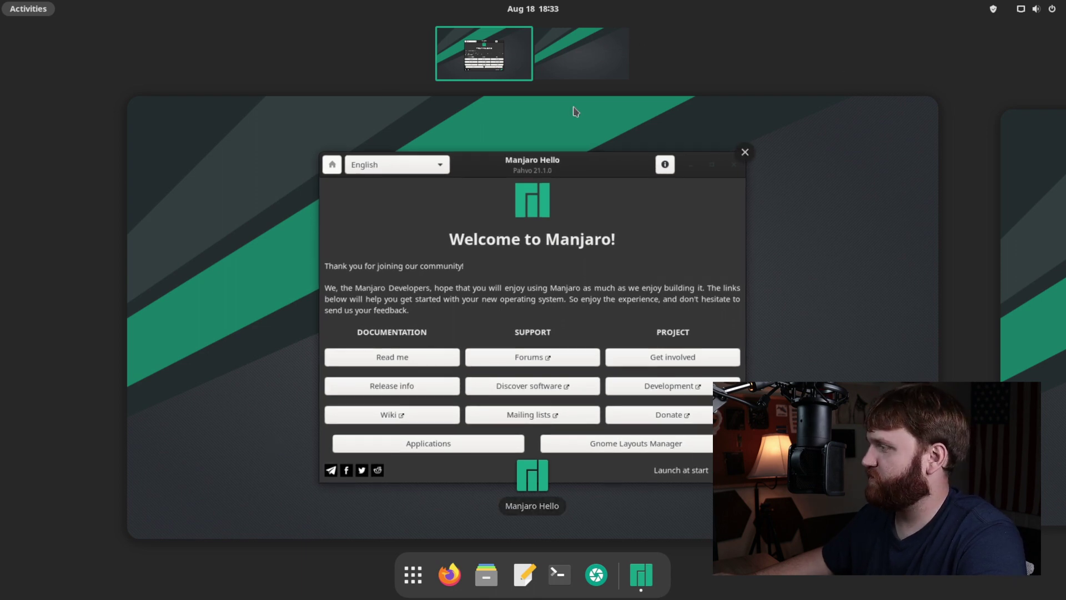
{"action": "scroll", "coordinate": [463, 107], "scroll_direction": "down", "scroll_amount": 1}
{"action": "scroll", "coordinate": [463, 108], "scroll_direction": "up", "scroll_amount": 1}
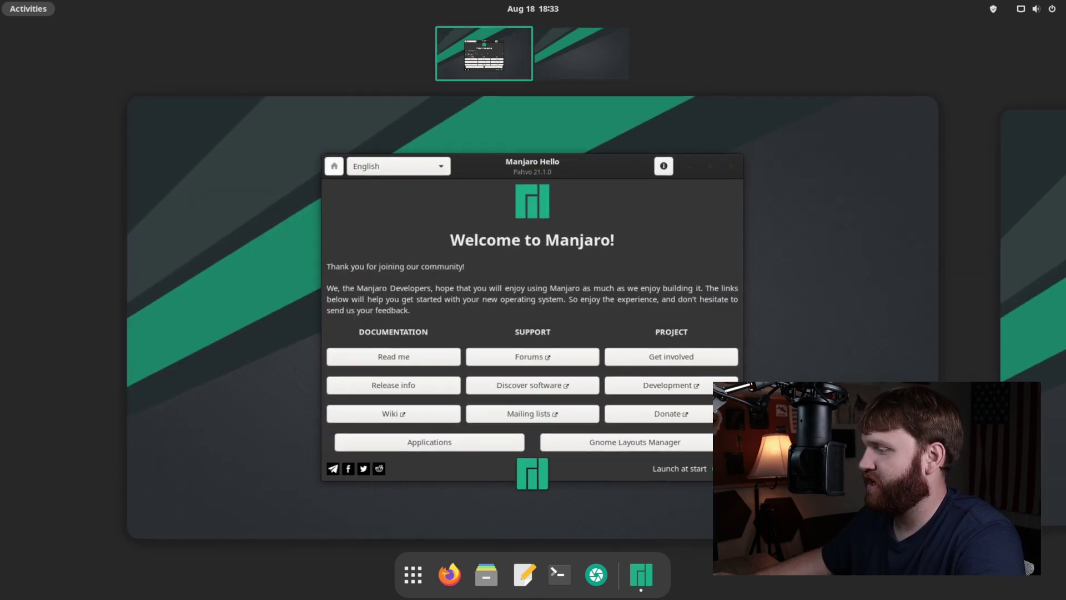
Close the Manjaro Hello window from the Activities overview, leaving an empty desktop.
{"action": "left_click", "coordinate": [544, 277]}
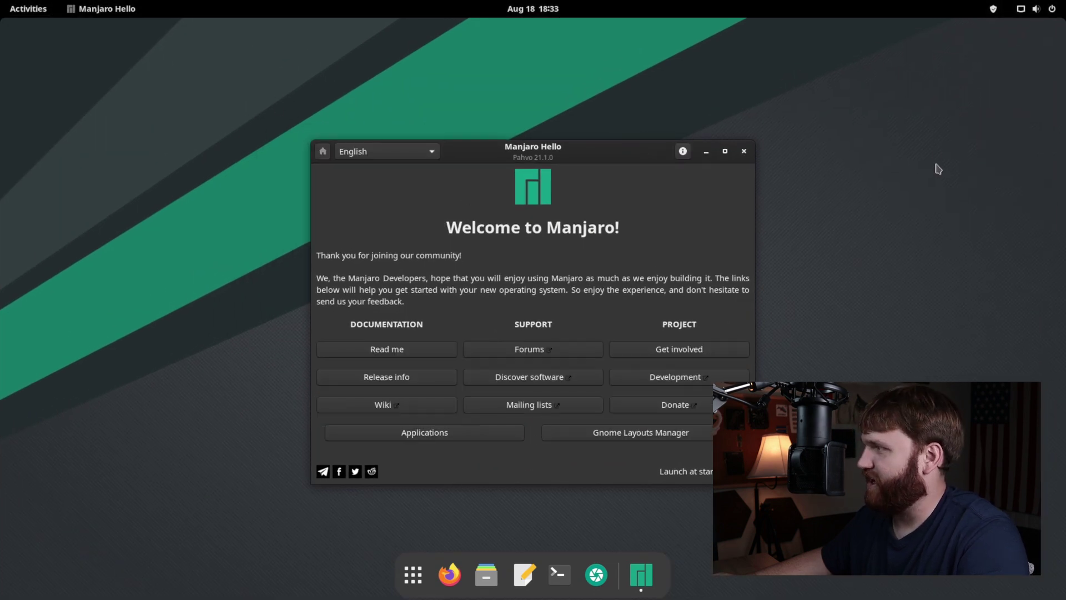
{"action": "key", "text": "super"}
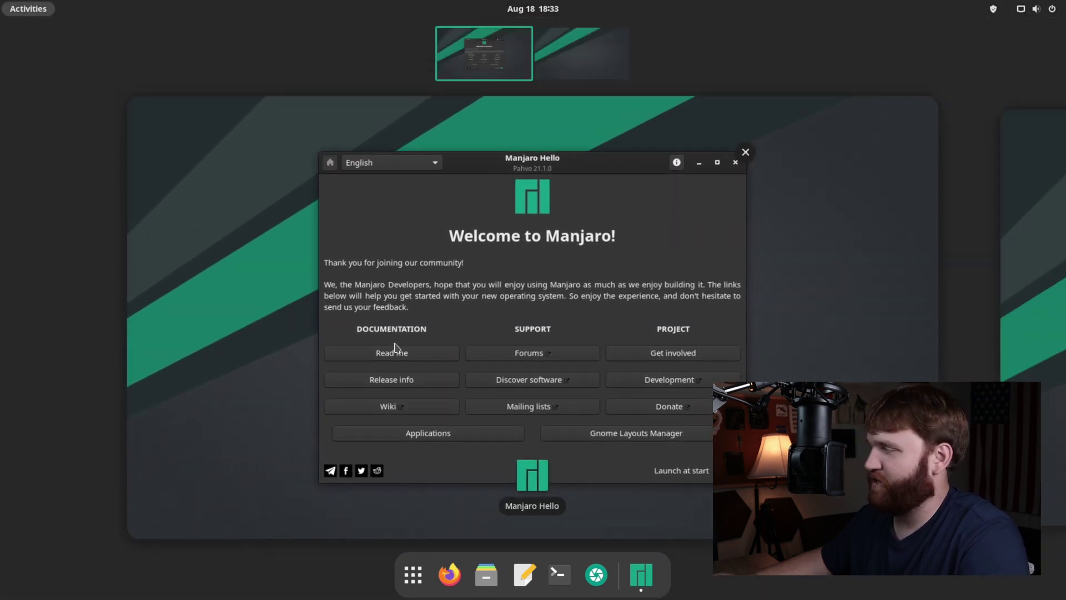
{"action": "left_click", "coordinate": [745, 153]}
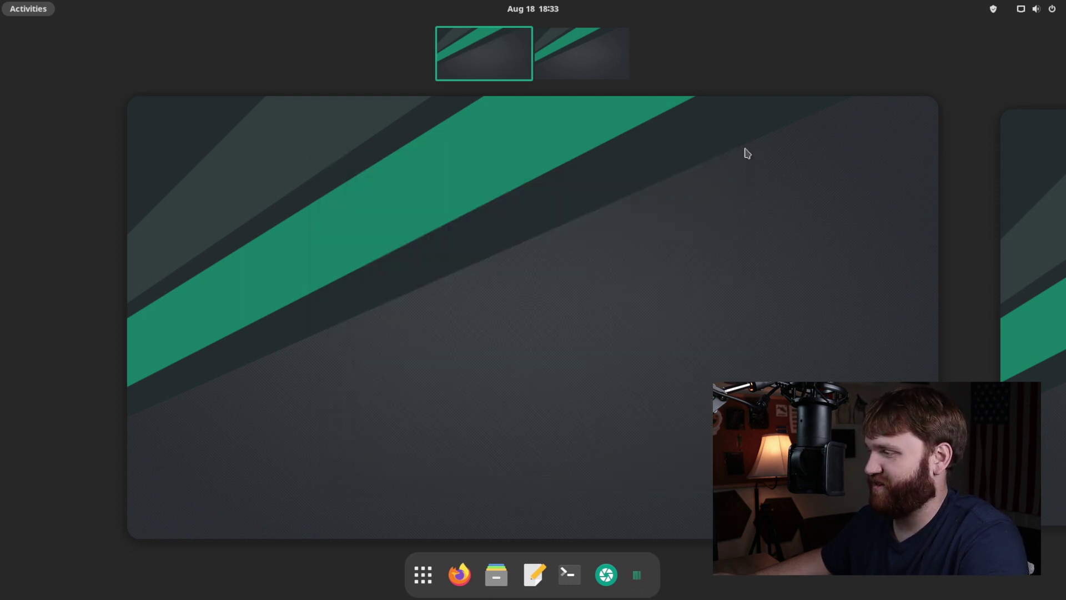
{"action": "left_click", "coordinate": [511, 234]}
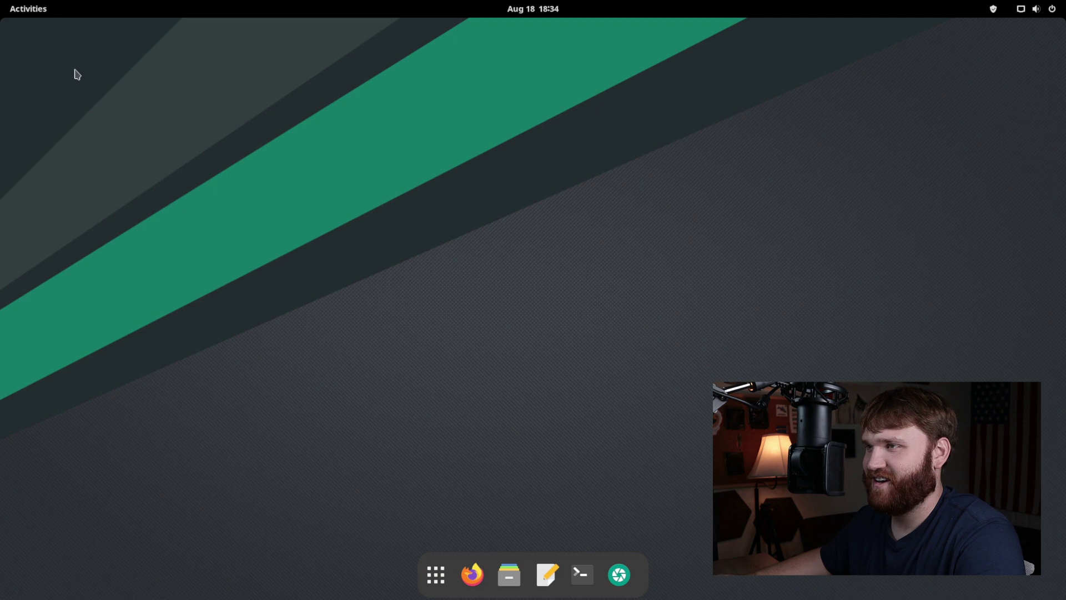
Launch Weather from the Accessories folder of the application grid.
{"action": "left_click", "coordinate": [40, 11]}
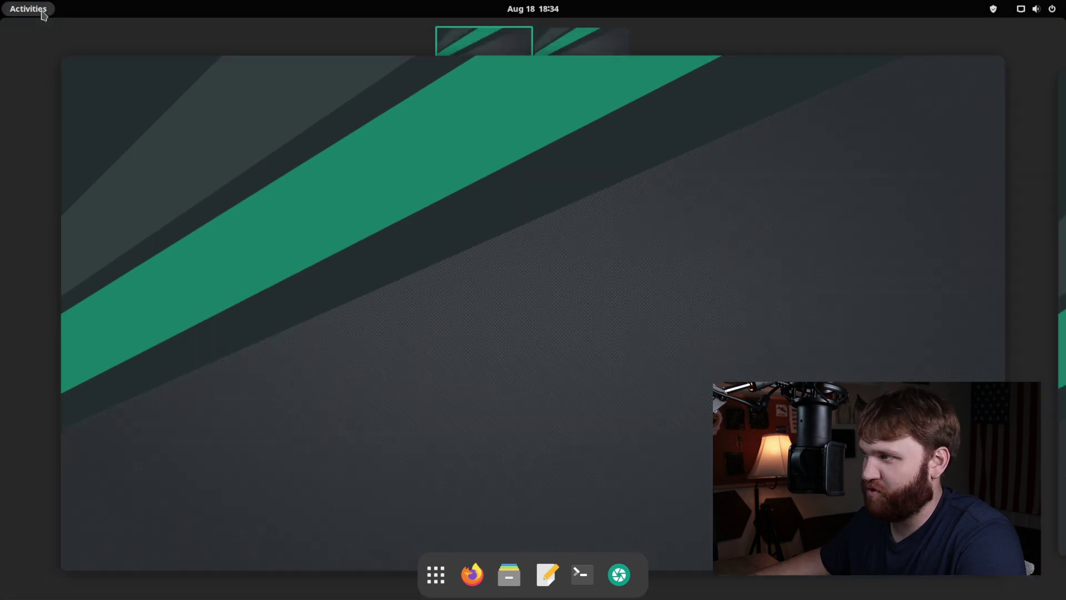
{"action": "left_click", "coordinate": [437, 578]}
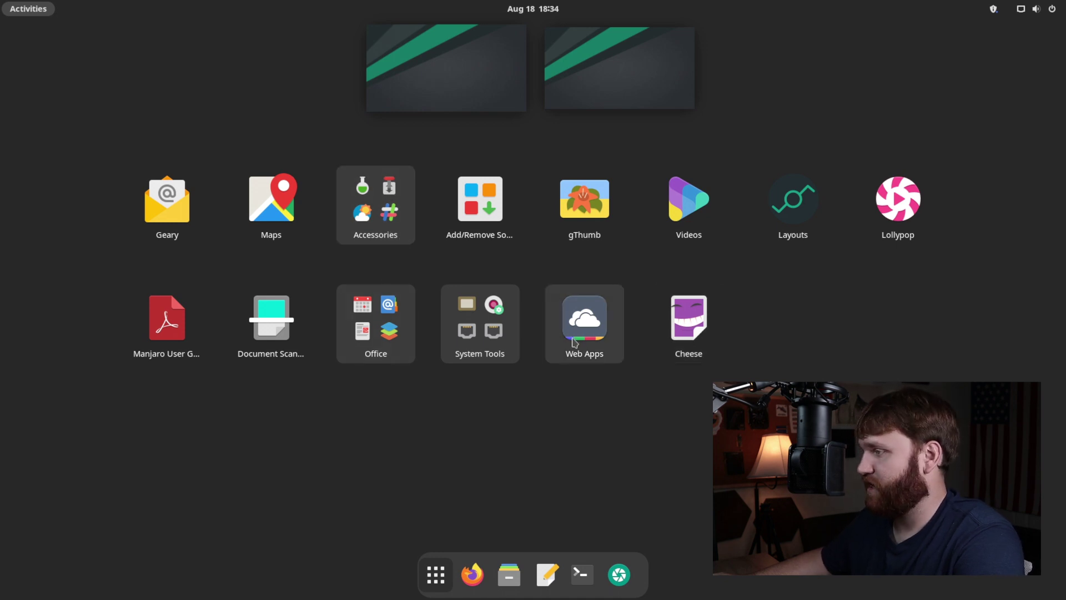
{"action": "left_click", "coordinate": [362, 203]}
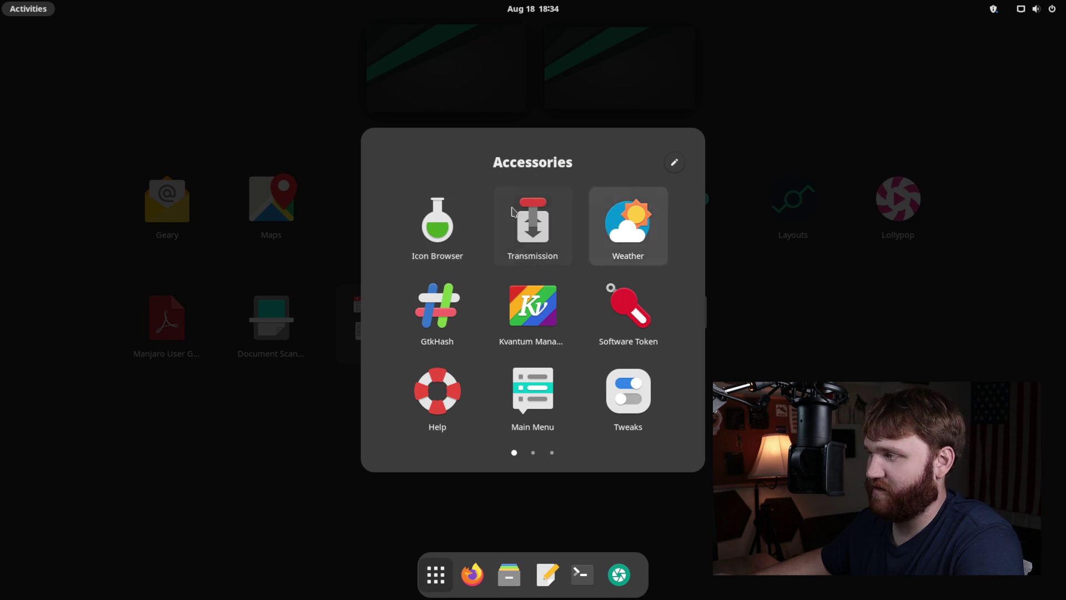
{"action": "left_click", "coordinate": [634, 232]}
{"action": "left_click_drag", "start_coordinate": [272, 34], "coordinate": [274, 186]}
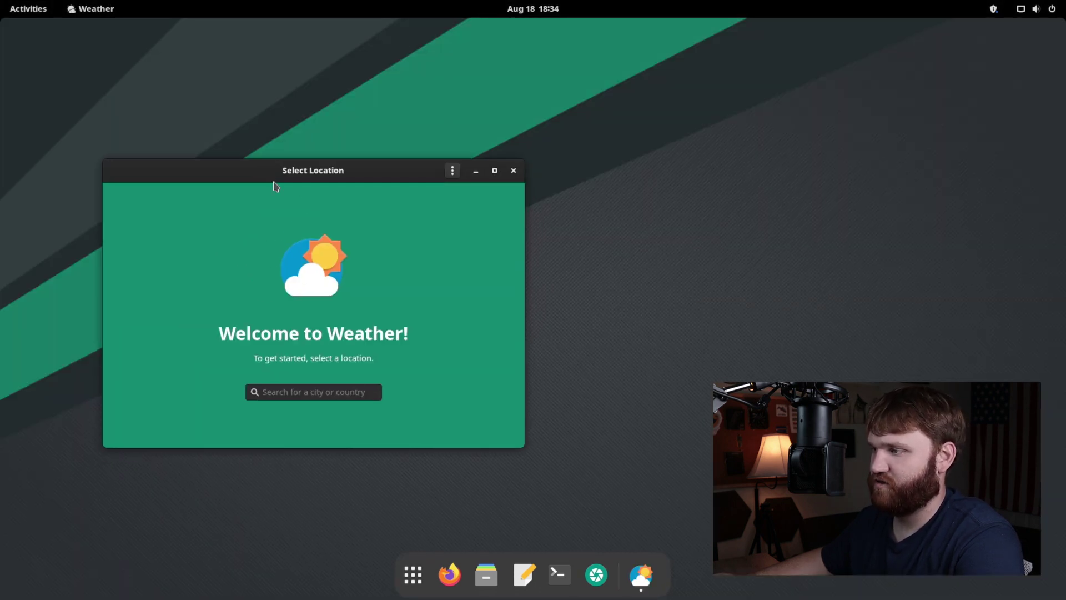
Set the location to Spokane County via postcode 99004, page the hourly forecast, and quit.
{"action": "left_click", "coordinate": [361, 391]}
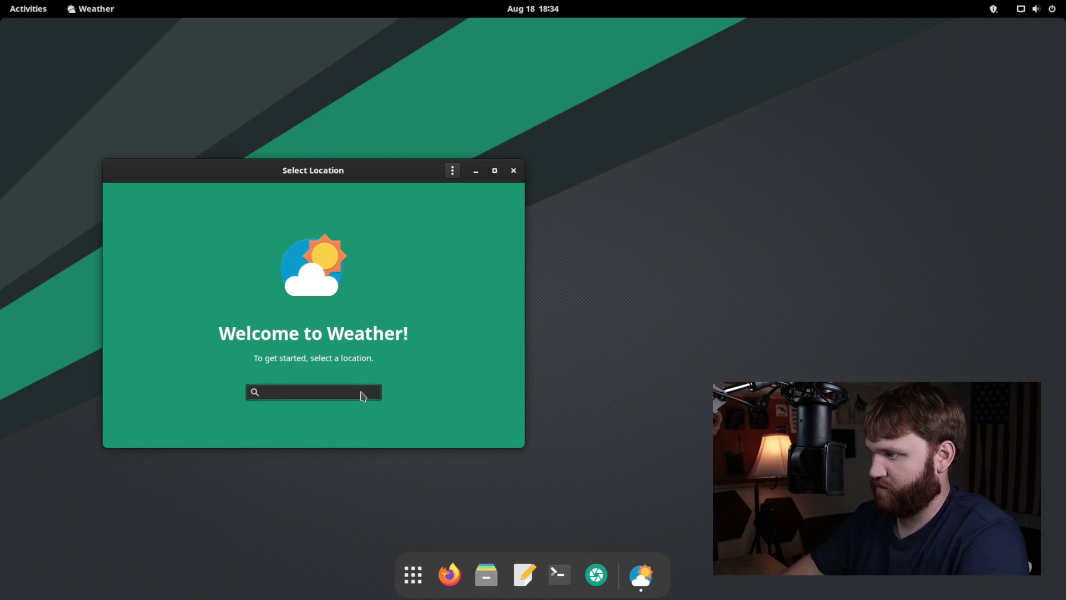
{"action": "type", "text": "99004"}
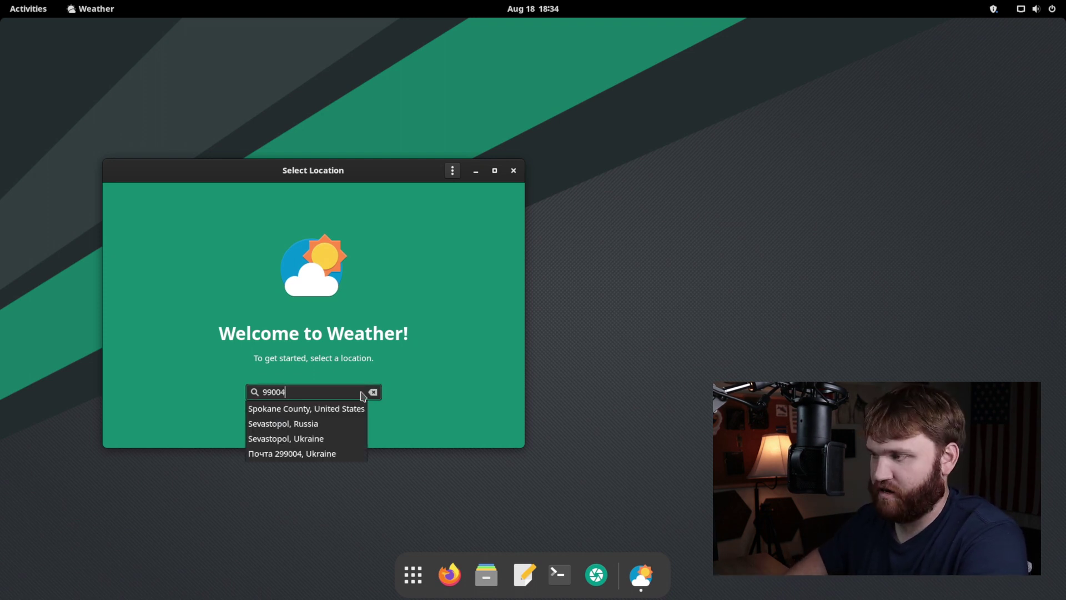
{"action": "left_click", "coordinate": [327, 408]}
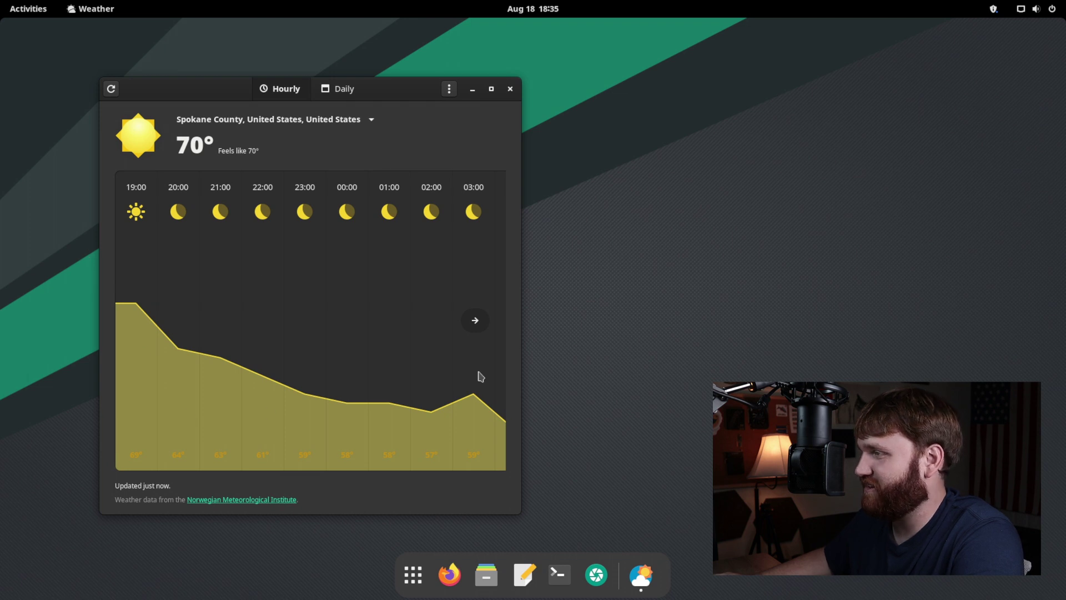
{"action": "left_click", "coordinate": [475, 320]}
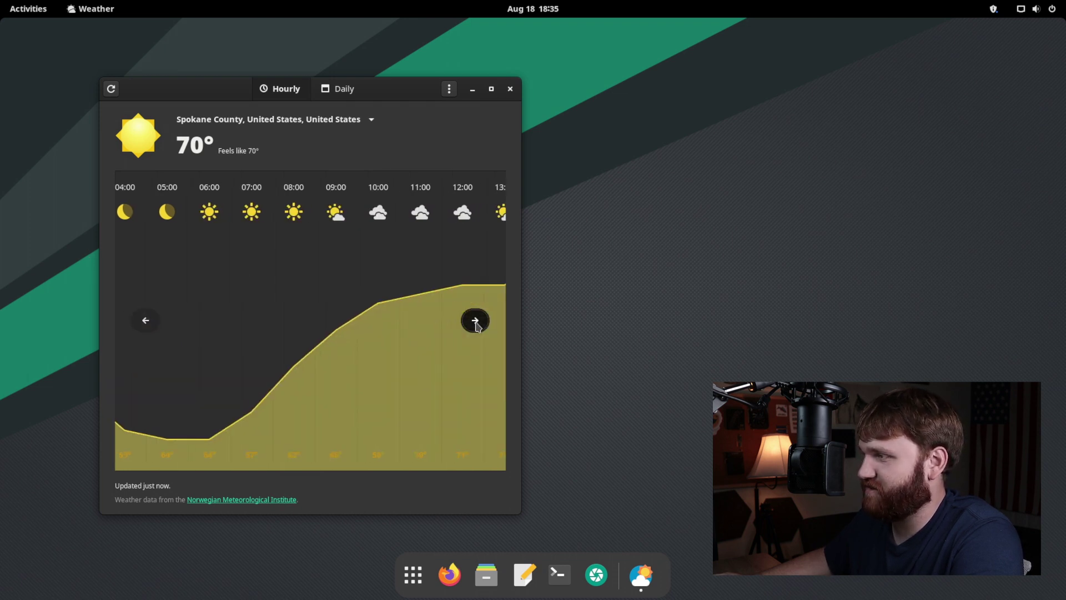
{"action": "key", "text": "ctrl+q"}
{"action": "left_click", "coordinate": [29, 11]}
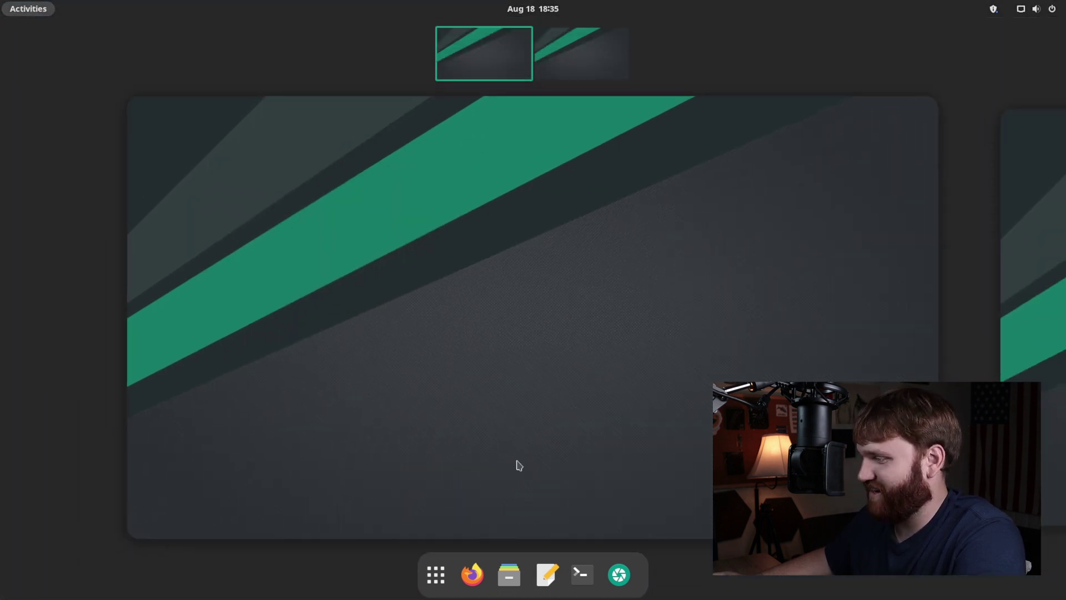
Find Extensions on the second page of the Accessories folder and launch it.
{"action": "left_click", "coordinate": [447, 577]}
{"action": "left_click", "coordinate": [375, 205]}
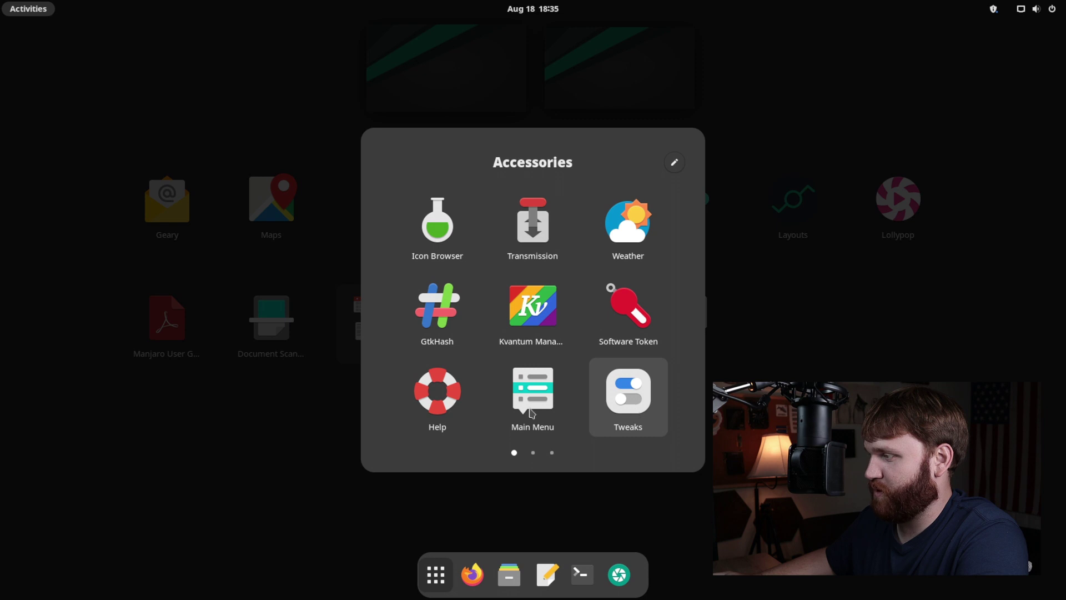
{"action": "scroll", "coordinate": [479, 424], "scroll_direction": "down", "scroll_amount": 1}
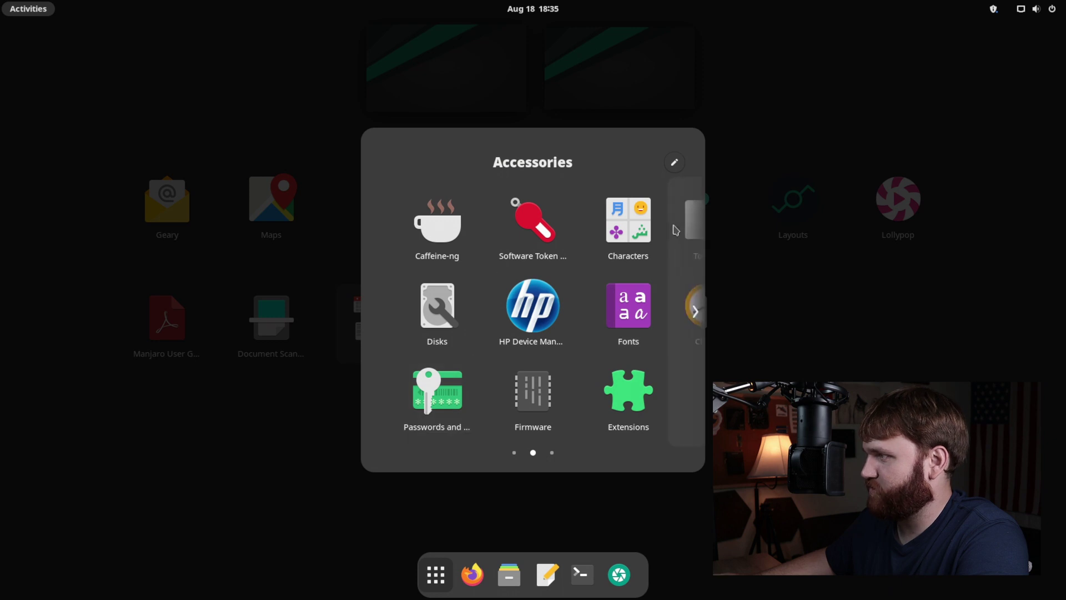
{"action": "left_click", "coordinate": [675, 230]}
{"action": "scroll", "coordinate": [447, 392], "scroll_direction": "up", "scroll_amount": 1}
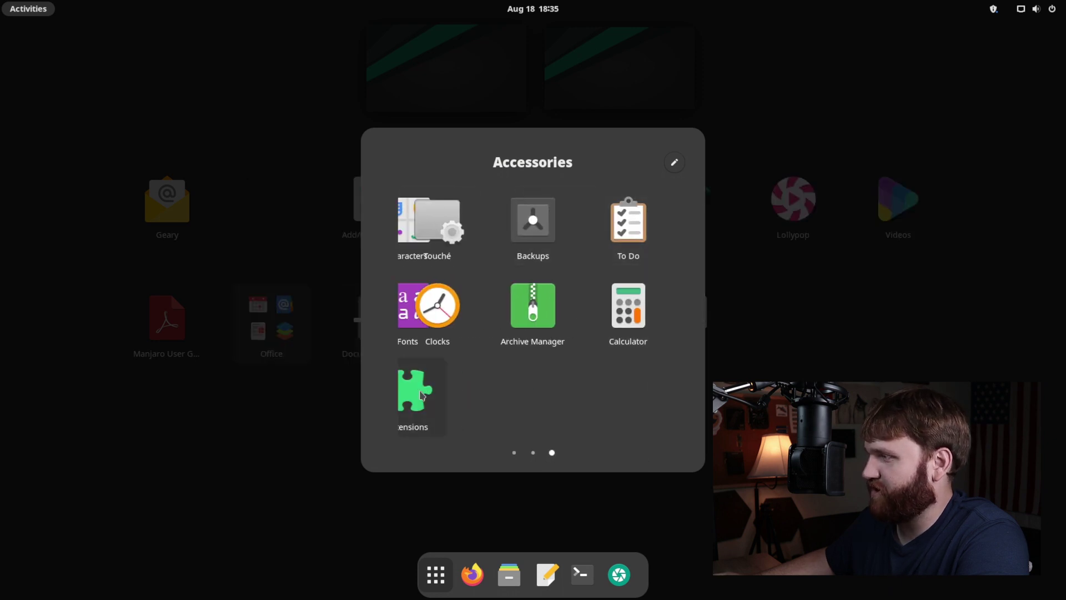
{"action": "left_click", "coordinate": [420, 395]}
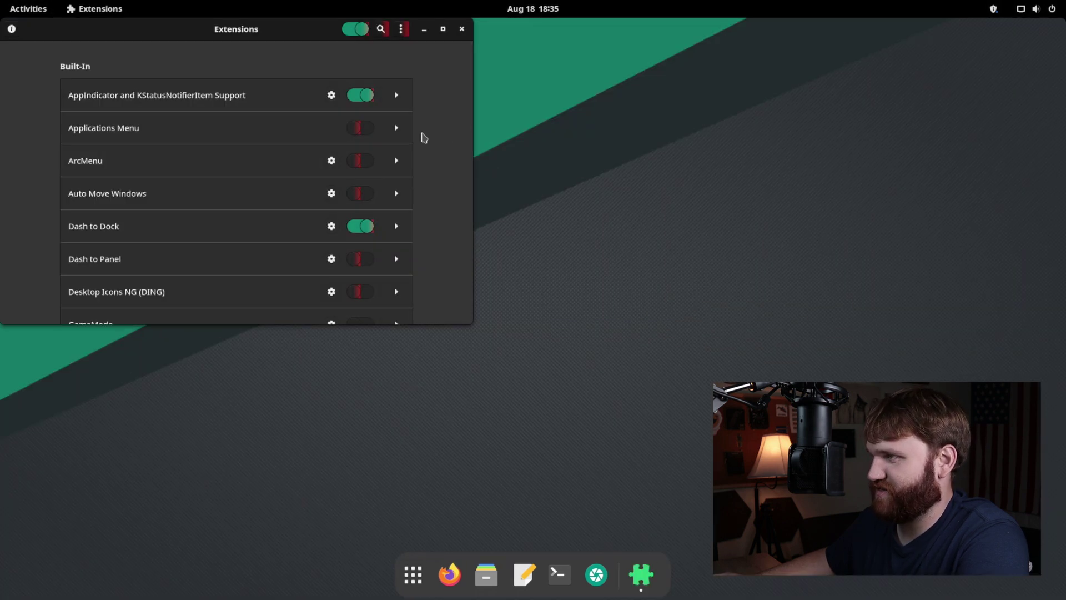
{"action": "left_click_drag", "start_coordinate": [309, 26], "coordinate": [454, 117]}
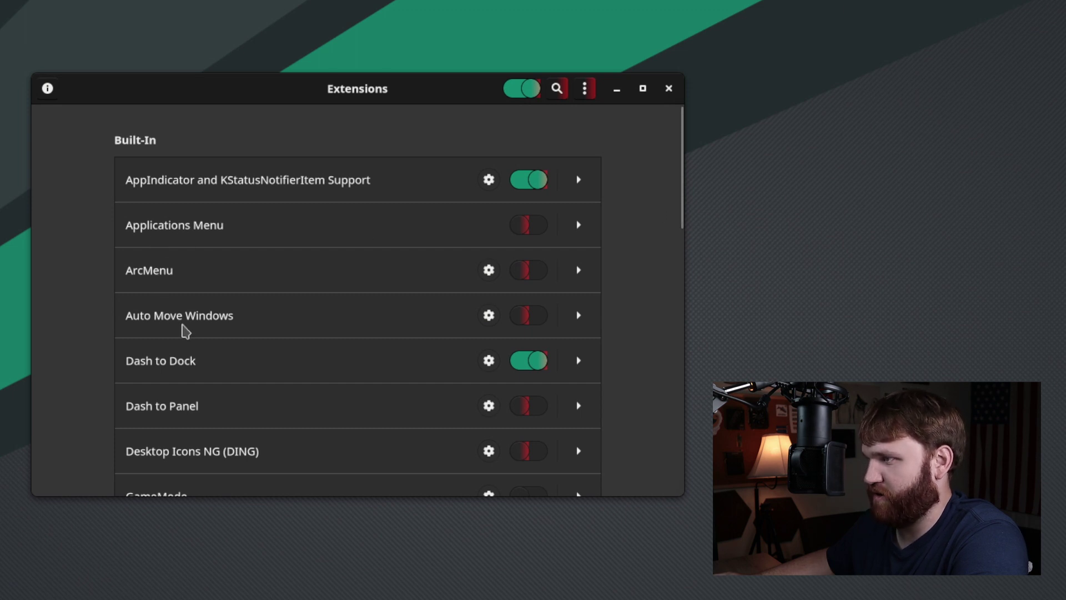
{"action": "left_click_drag", "start_coordinate": [683, 226], "coordinate": [663, 302]}
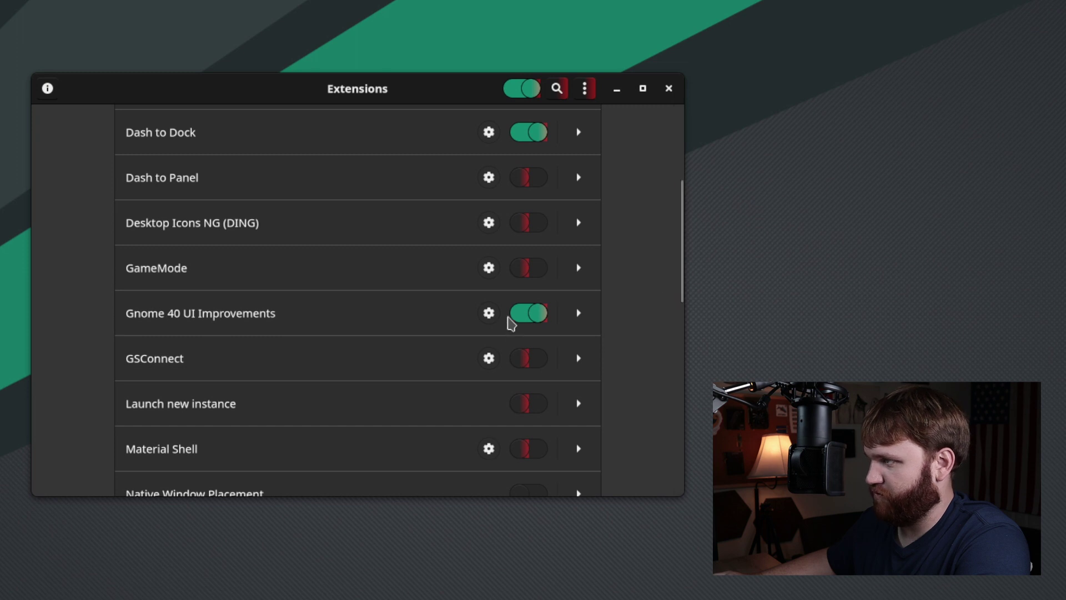
{"action": "left_click", "coordinate": [488, 312]}
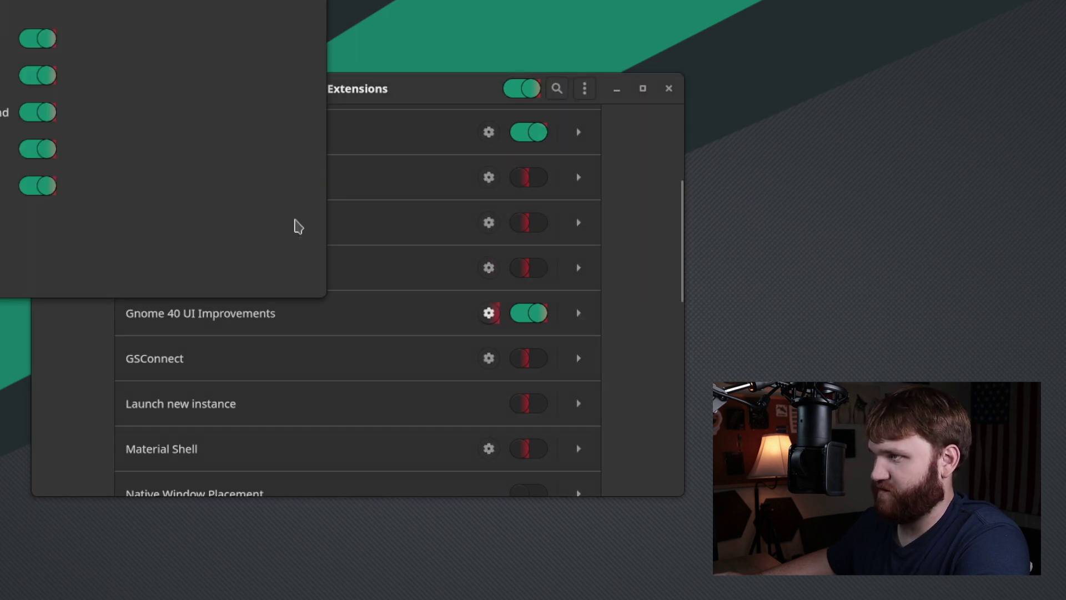
{"action": "left_click_drag", "start_coordinate": [291, 137], "coordinate": [251, 144]}
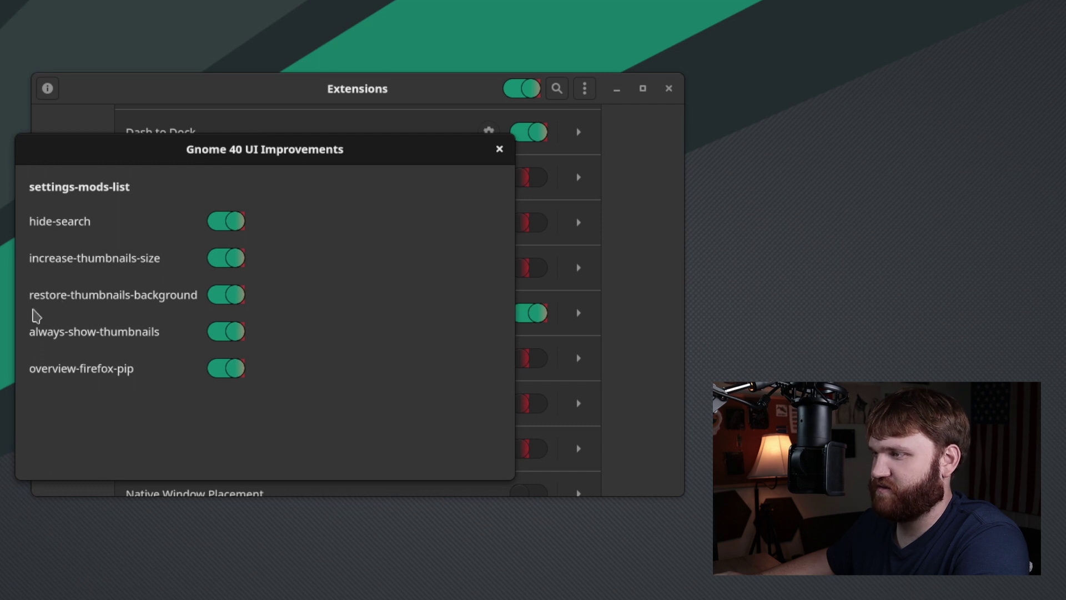
{"action": "left_click", "coordinate": [499, 150]}
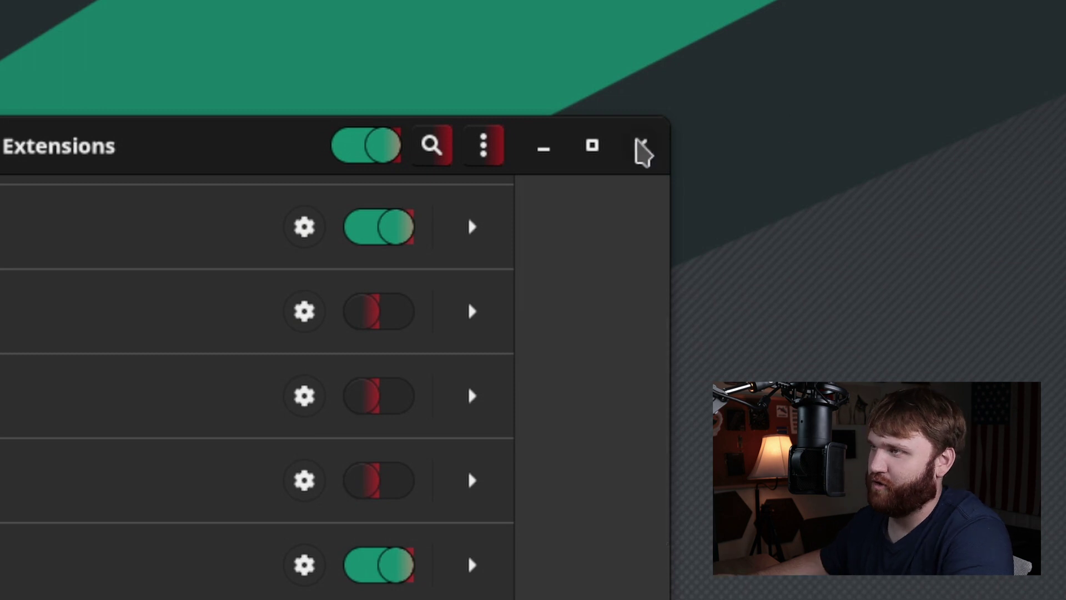
{"action": "left_click", "coordinate": [642, 148]}
Browse the Accessories and Office folders in the application grid, then close Office with Esc.
{"action": "left_click", "coordinate": [436, 574]}
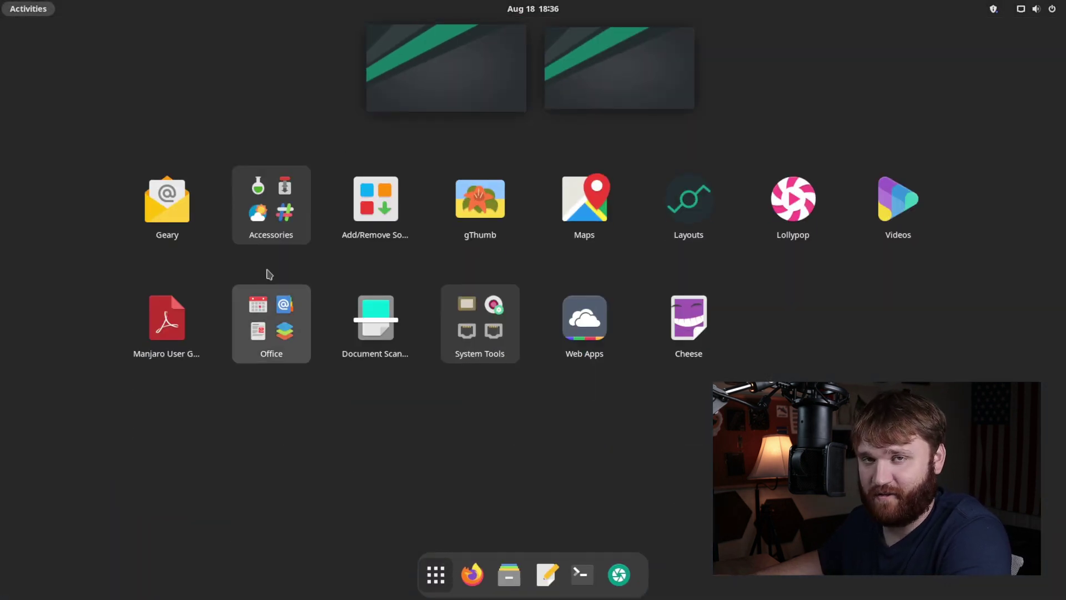
{"action": "left_click", "coordinate": [271, 206]}
{"action": "scroll", "coordinate": [575, 338], "scroll_direction": "up", "scroll_amount": 1}
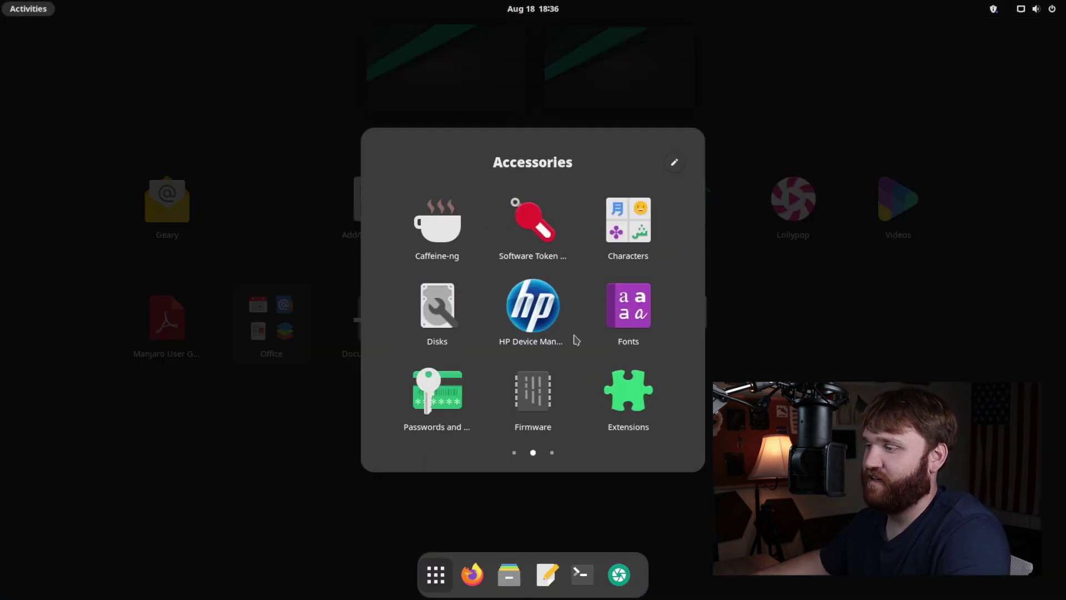
{"action": "scroll", "coordinate": [573, 340], "scroll_direction": "down", "scroll_amount": 1}
{"action": "scroll", "coordinate": [573, 341], "scroll_direction": "up", "scroll_amount": 2}
{"action": "left_click", "coordinate": [317, 440]}
{"action": "left_click", "coordinate": [267, 329]}
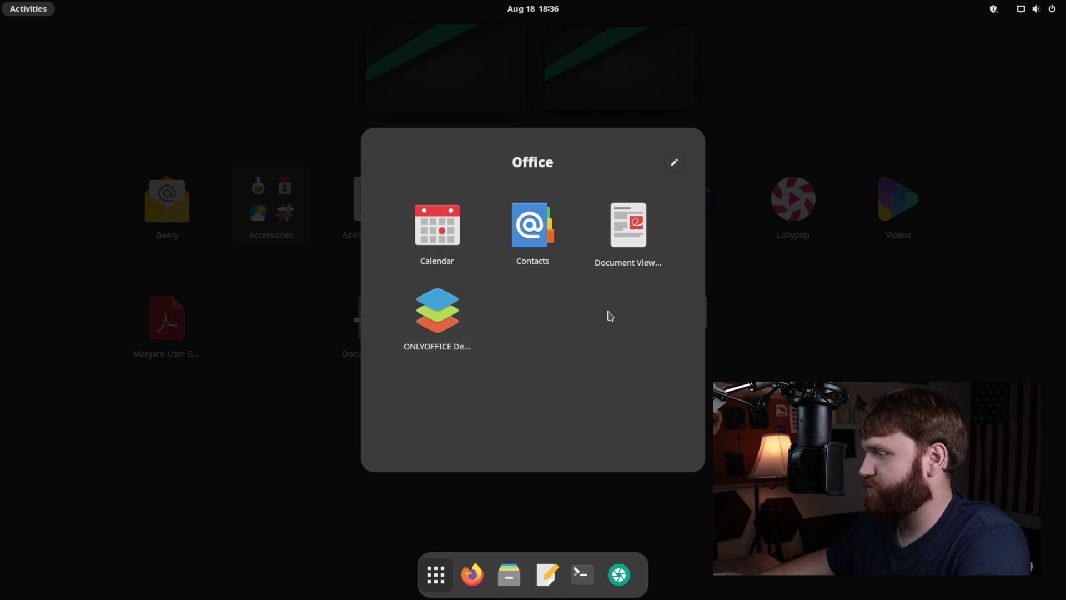
{"action": "key", "text": "Escape"}
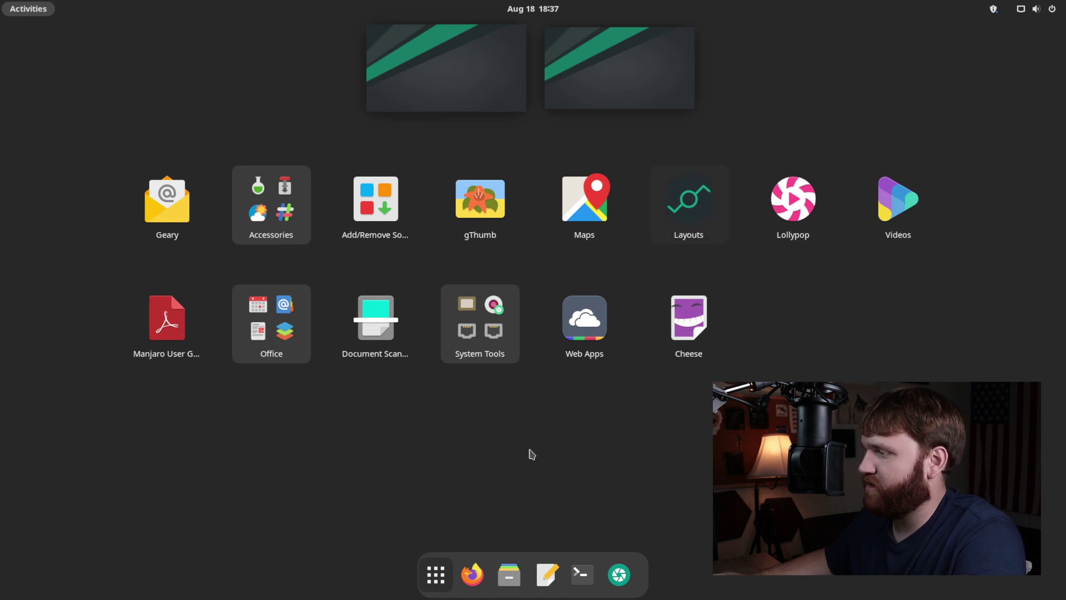
Launch Manjaro Layouts Switcher from the dock, move it up-left and scroll through its layouts.
{"action": "left_click", "coordinate": [688, 200]}
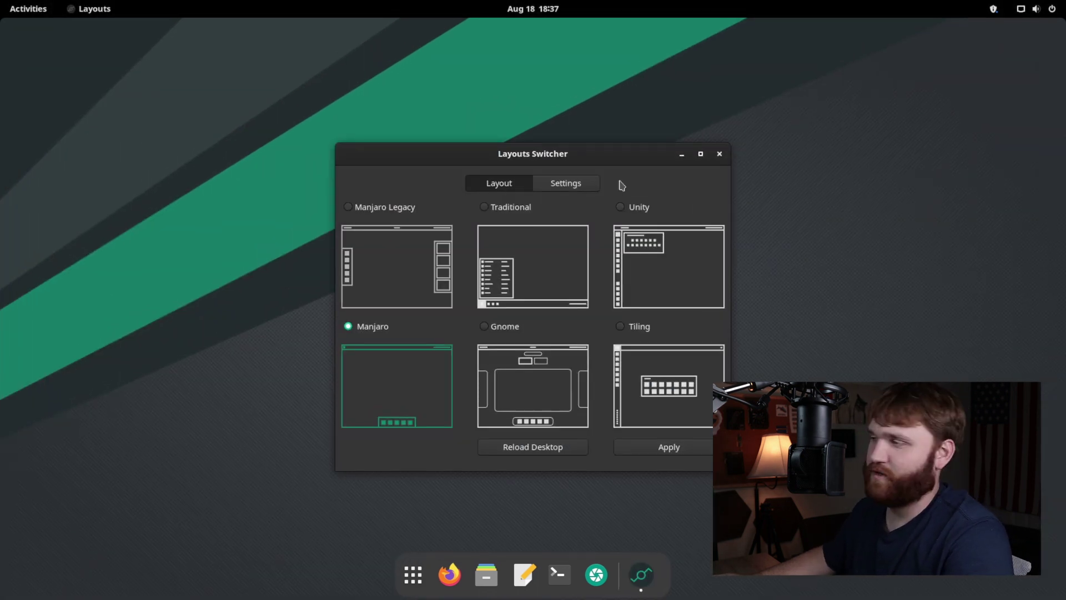
{"action": "left_click_drag", "start_coordinate": [564, 156], "coordinate": [417, 123]}
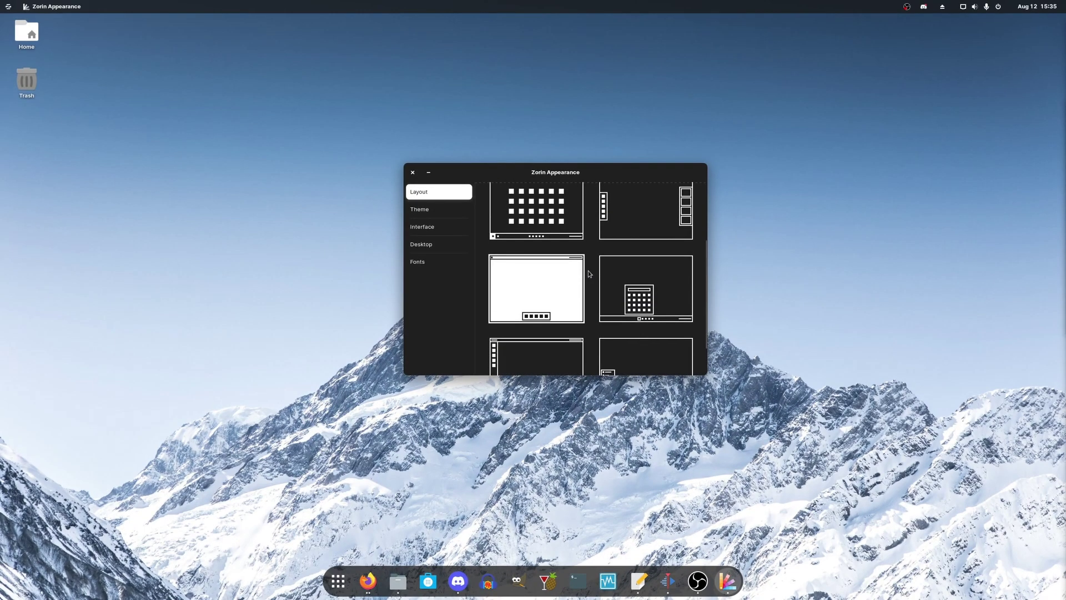
{"action": "scroll", "coordinate": [589, 274], "scroll_direction": "down", "scroll_amount": 2}
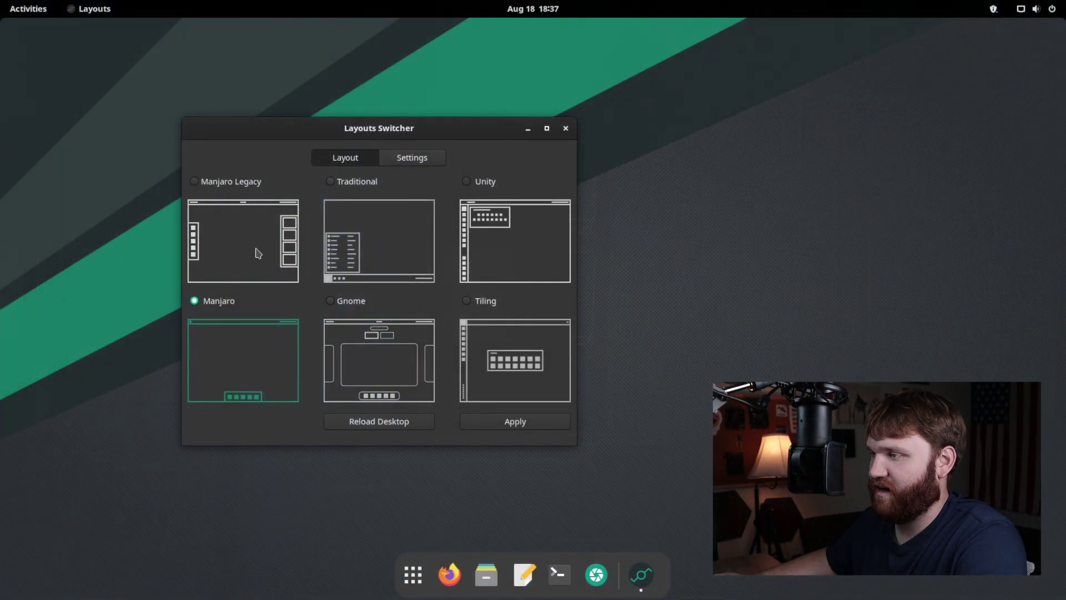
Apply the Manjaro Legacy layout and view the result in the activities overview.
{"action": "left_click", "coordinate": [224, 233]}
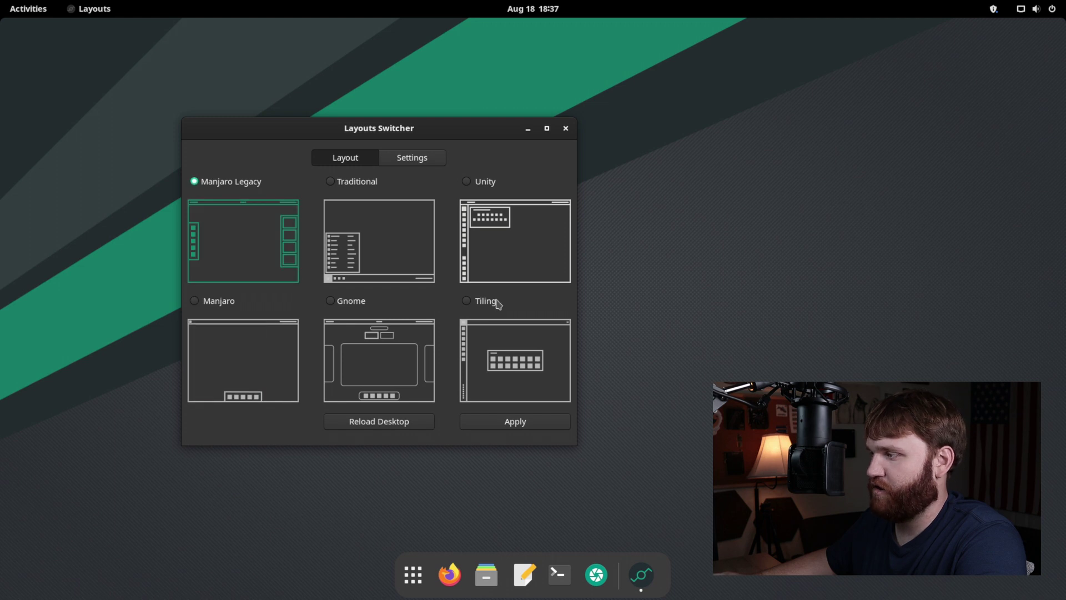
{"action": "left_click", "coordinate": [527, 424]}
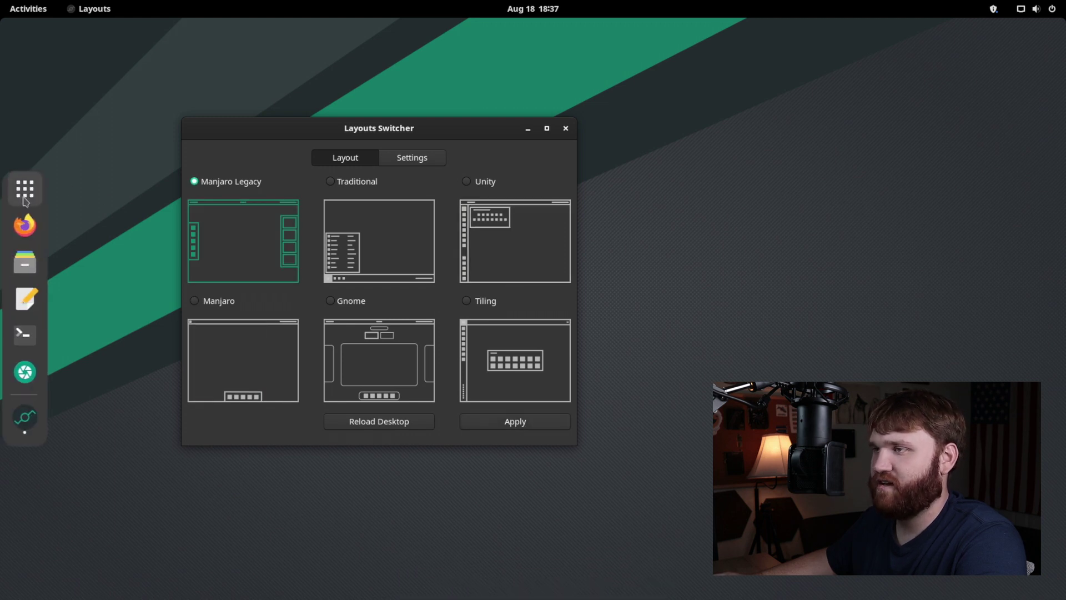
{"action": "left_click", "coordinate": [18, 16]}
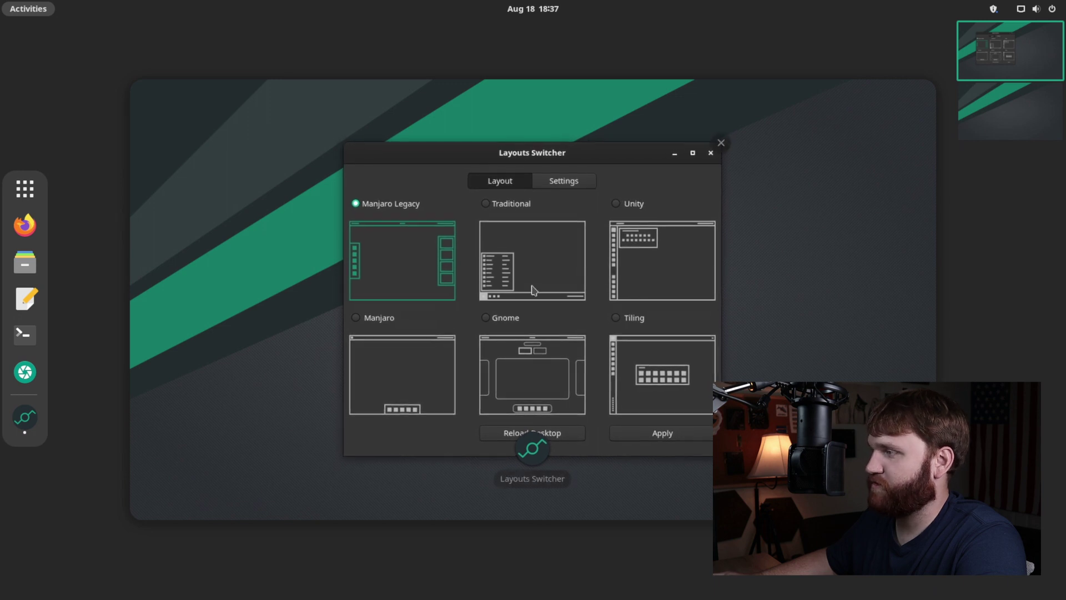
Apply the Traditional layout with its bottom taskbar and open the ArcMenu.
{"action": "left_click", "coordinate": [504, 312]}
{"action": "left_click", "coordinate": [353, 187]}
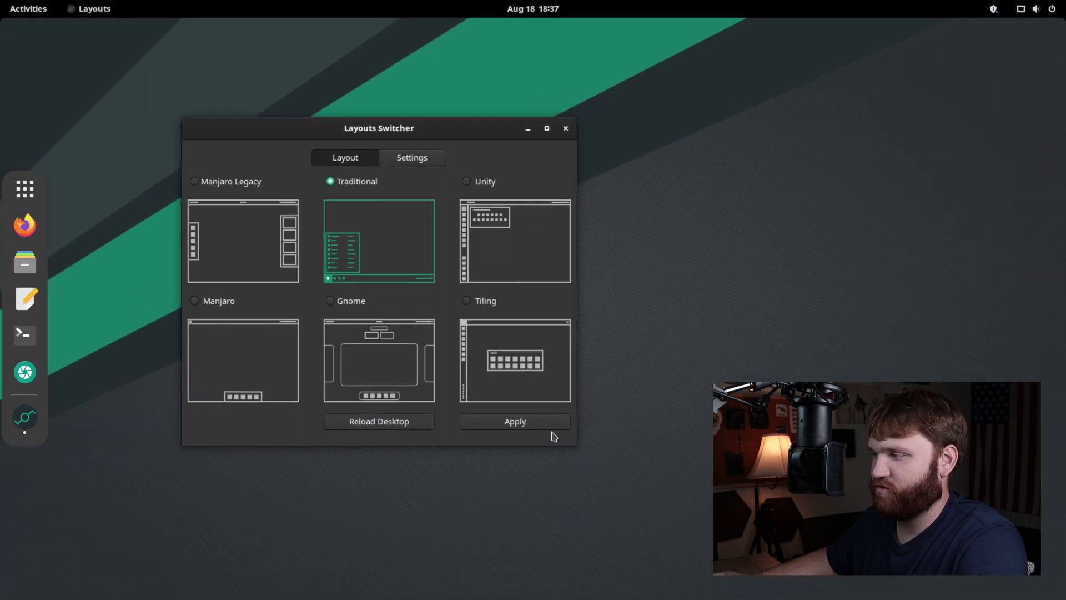
{"action": "left_click", "coordinate": [535, 422]}
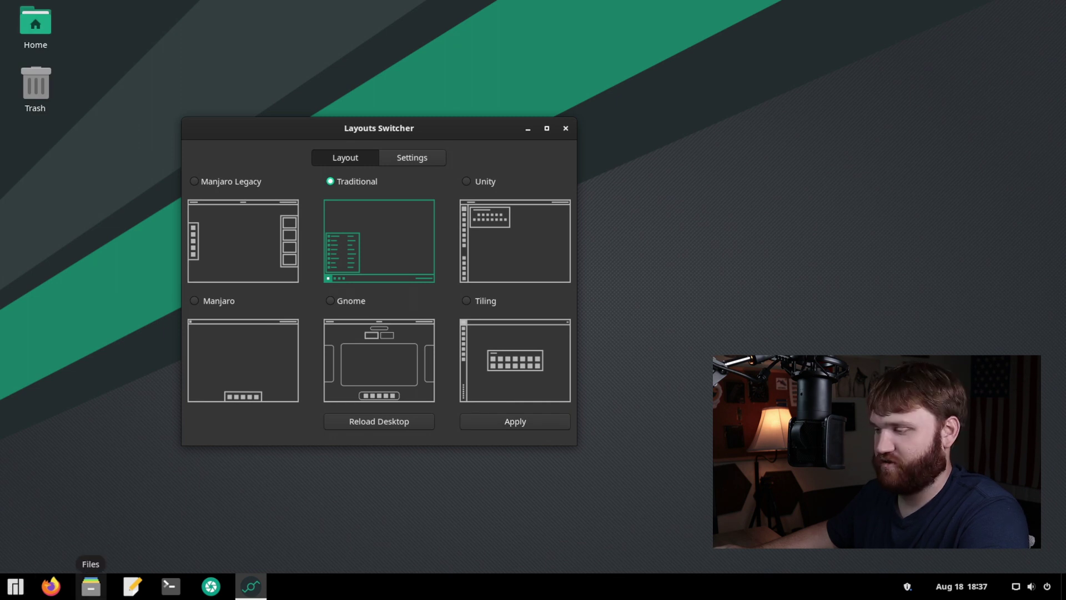
{"action": "left_click", "coordinate": [22, 591]}
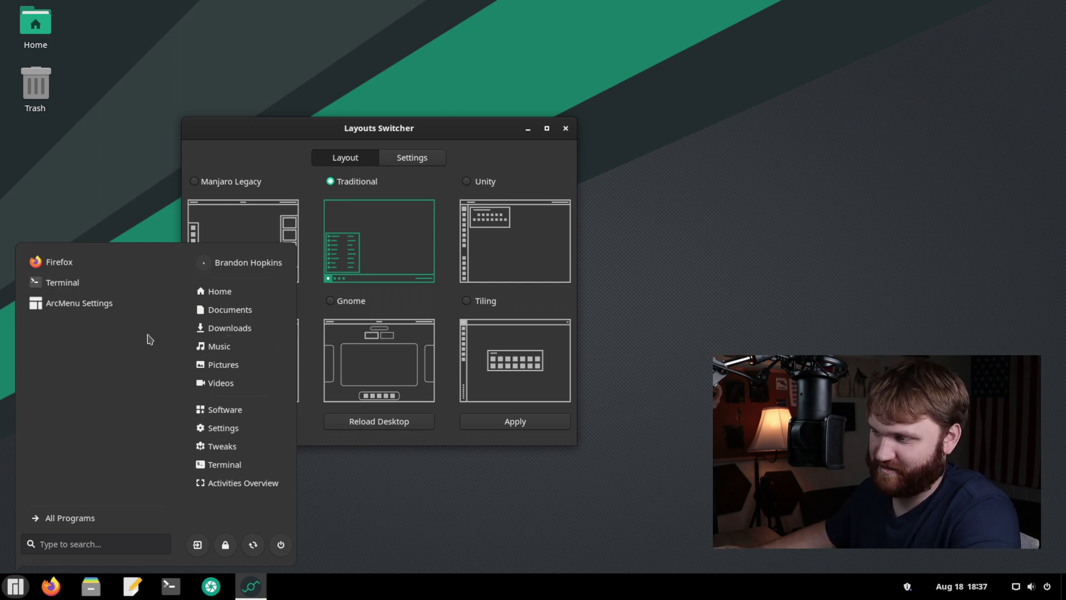
Open ArcMenu Settings from the menu button and arrange it beside the Layouts Switcher.
{"action": "right_click", "coordinate": [16, 592]}
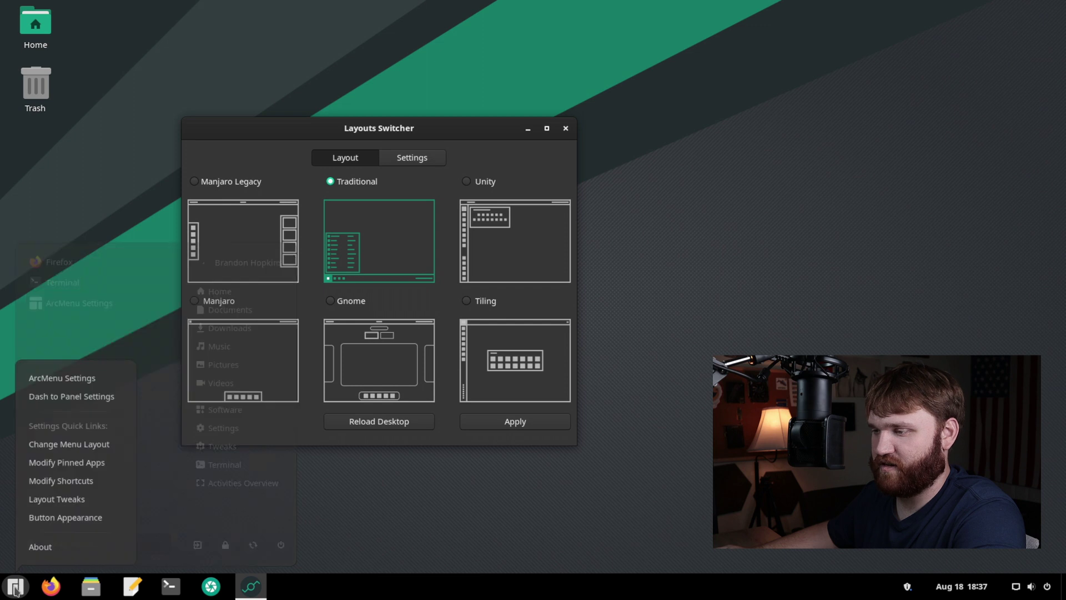
{"action": "left_click", "coordinate": [62, 381]}
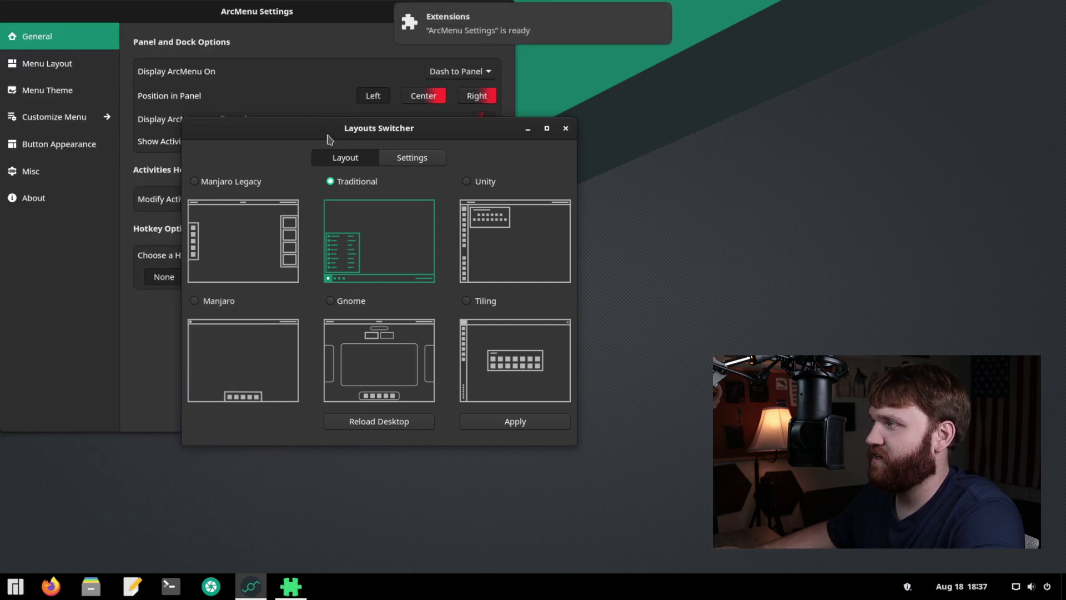
{"action": "left_click_drag", "start_coordinate": [328, 138], "coordinate": [730, 154]}
{"action": "left_click_drag", "start_coordinate": [281, 11], "coordinate": [344, 66]}
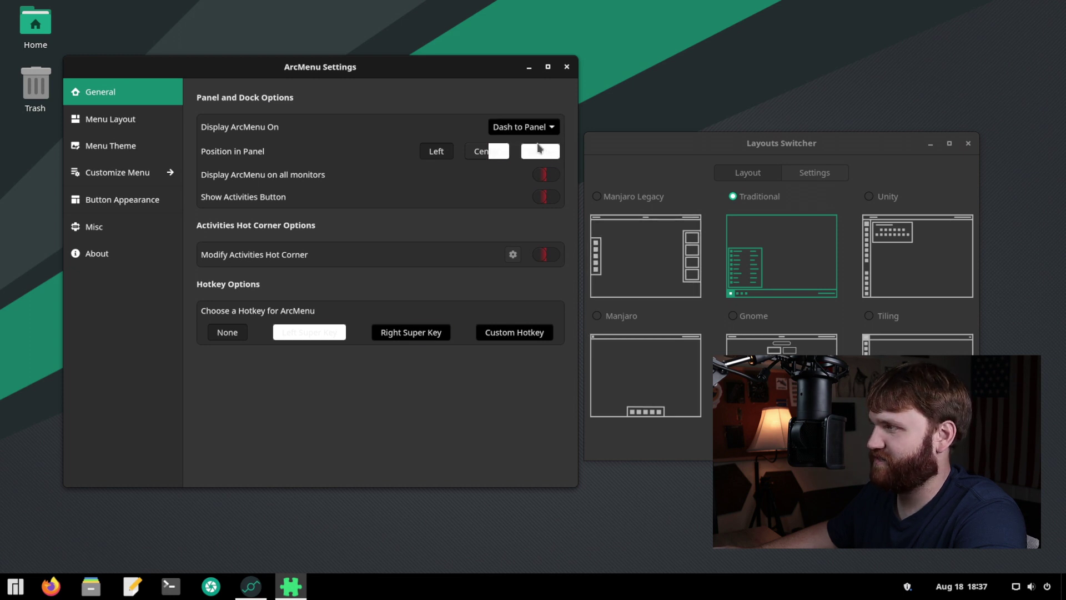
{"action": "left_click_drag", "start_coordinate": [700, 142], "coordinate": [528, 205]}
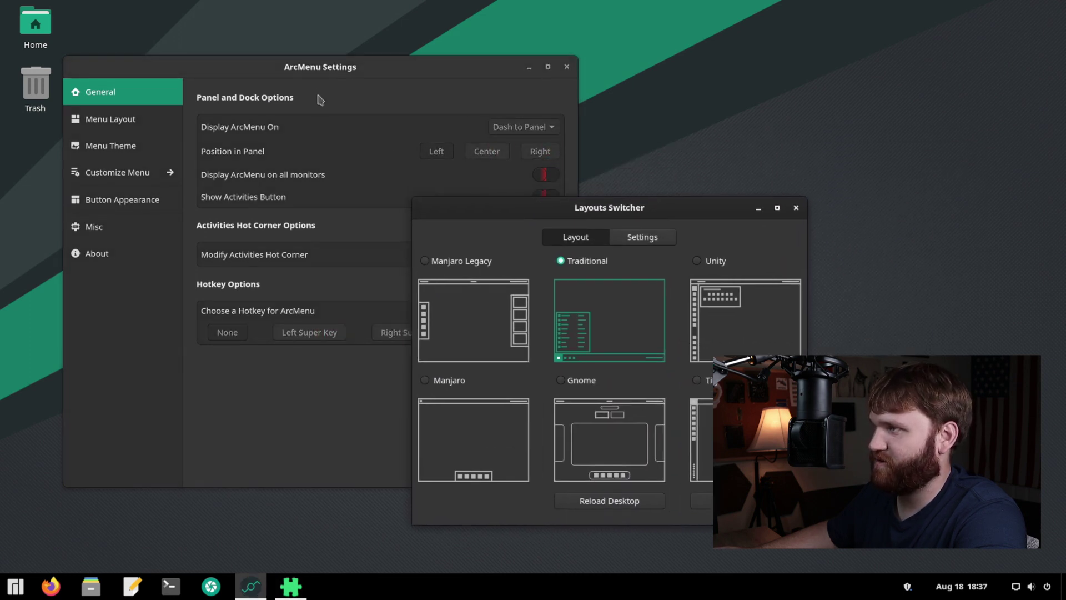
{"action": "left_click", "coordinate": [335, 72]}
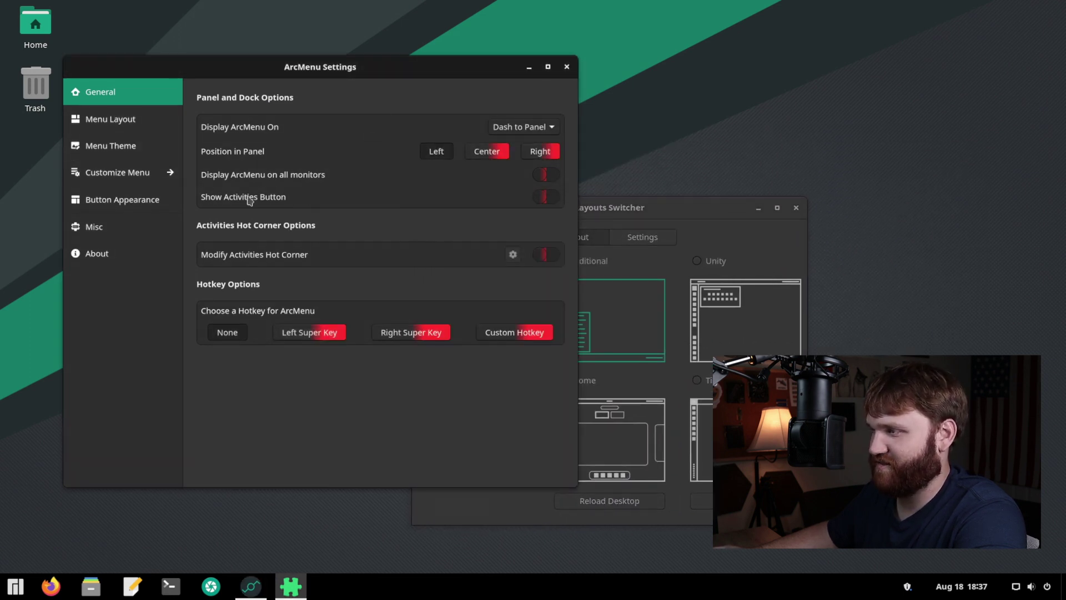
Apply the Eleven modern menu layout, close settings, and view the new menu.
{"action": "left_click", "coordinate": [118, 125]}
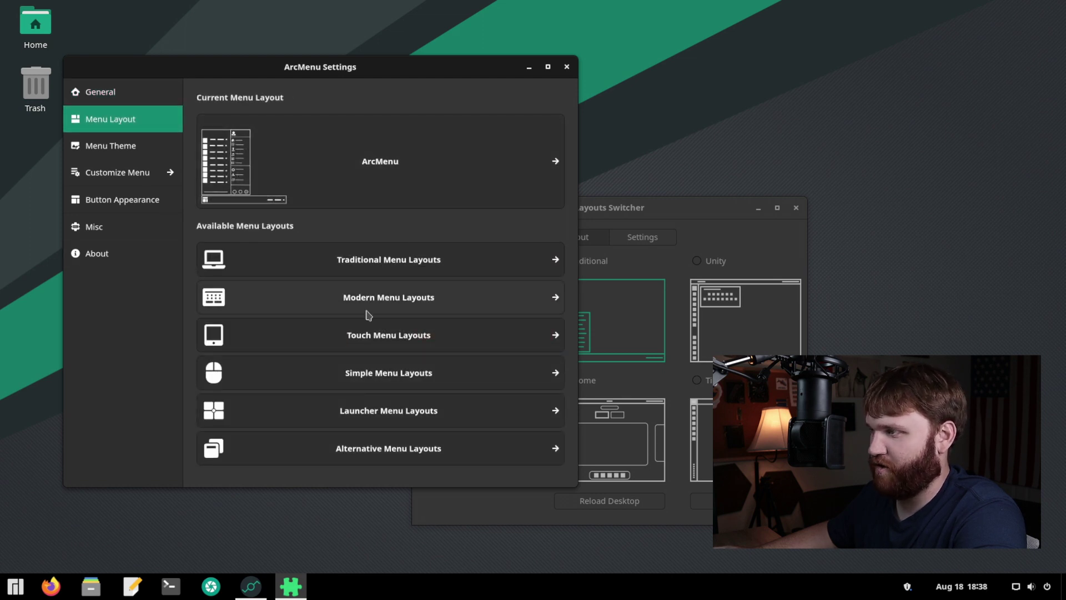
{"action": "left_click", "coordinate": [394, 305]}
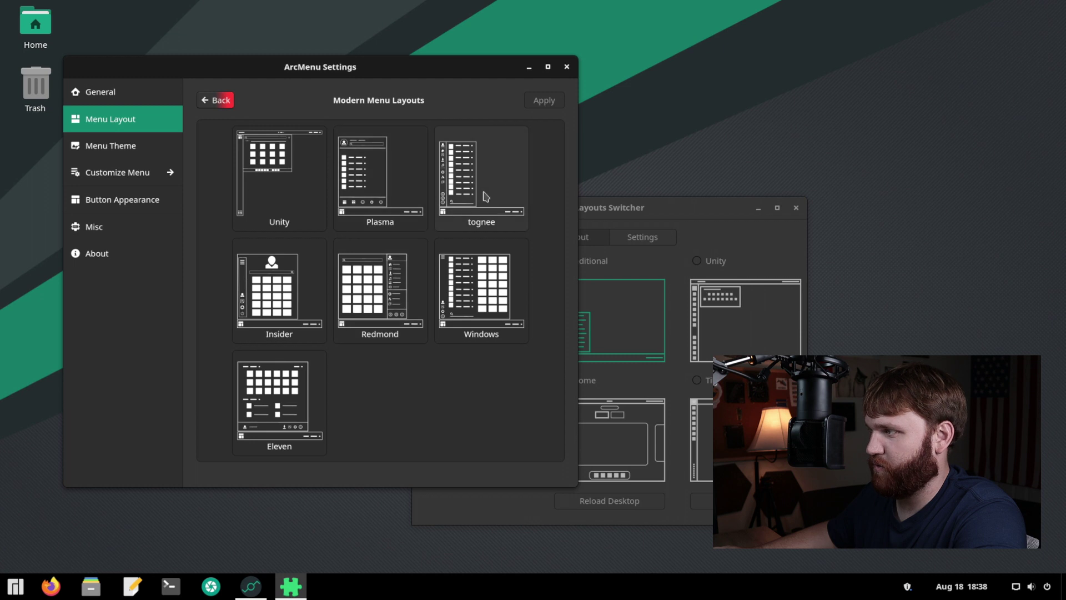
{"action": "left_click", "coordinate": [311, 389]}
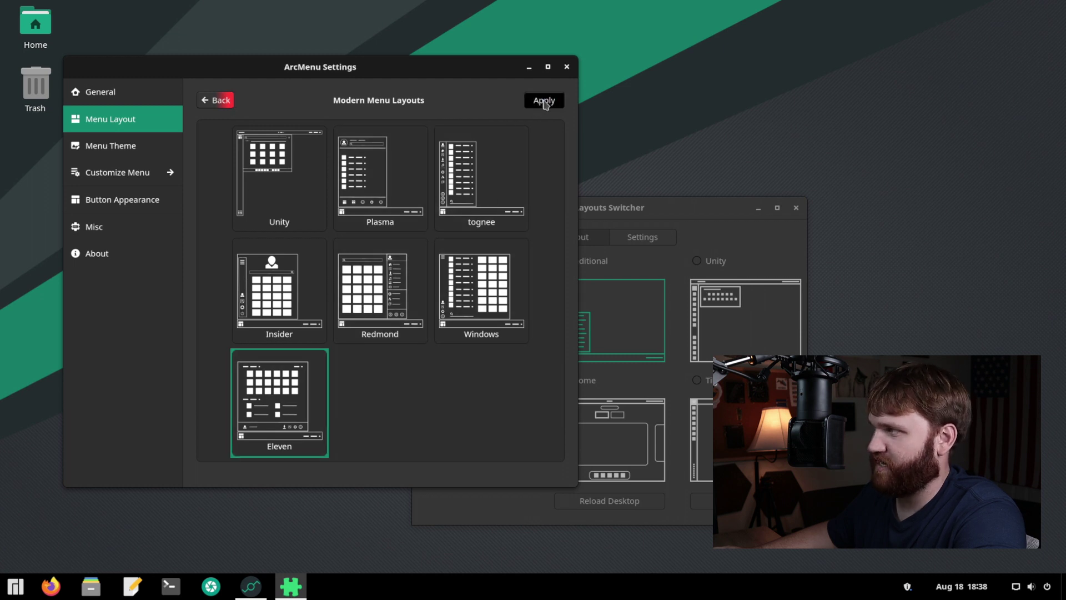
{"action": "left_click", "coordinate": [544, 102]}
{"action": "left_click", "coordinate": [566, 67]}
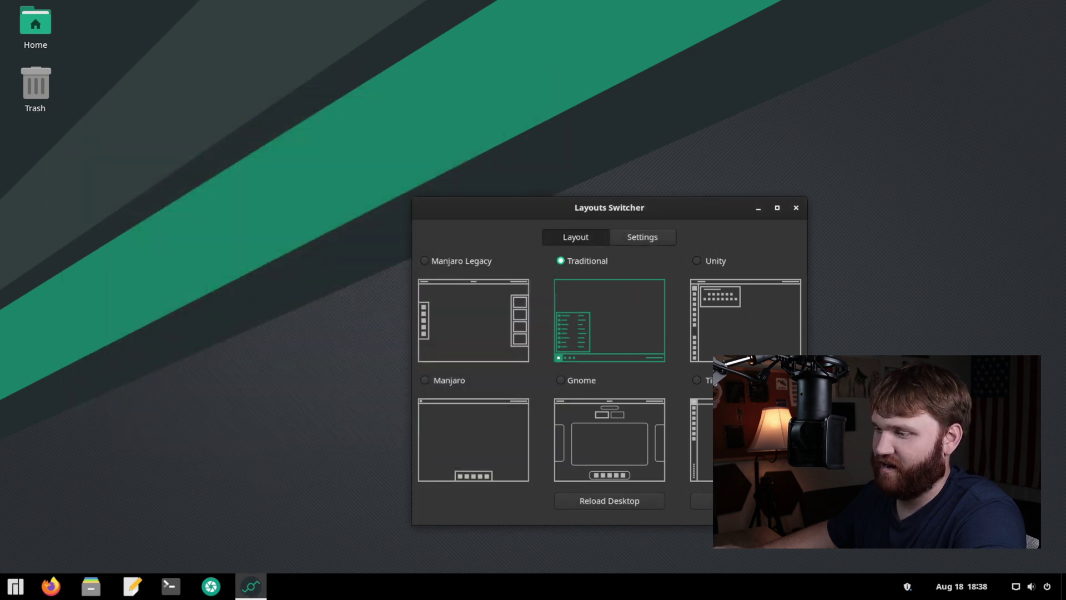
{"action": "left_click", "coordinate": [14, 585]}
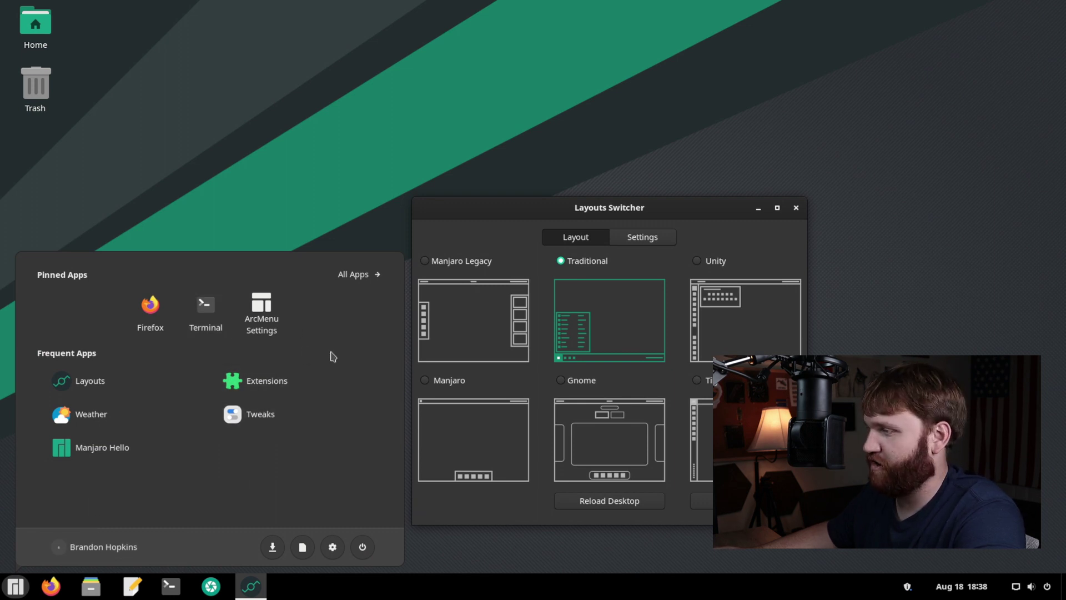
Close the menu and try the Unity and then the Gnome desktop layouts.
{"action": "left_click", "coordinate": [393, 174]}
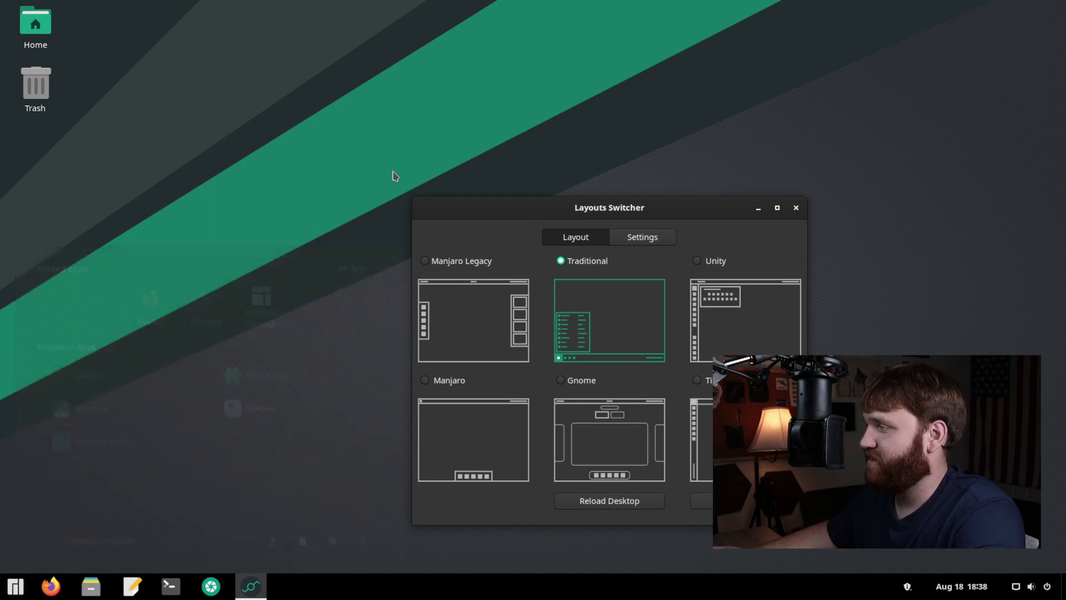
{"action": "left_click", "coordinate": [709, 262]}
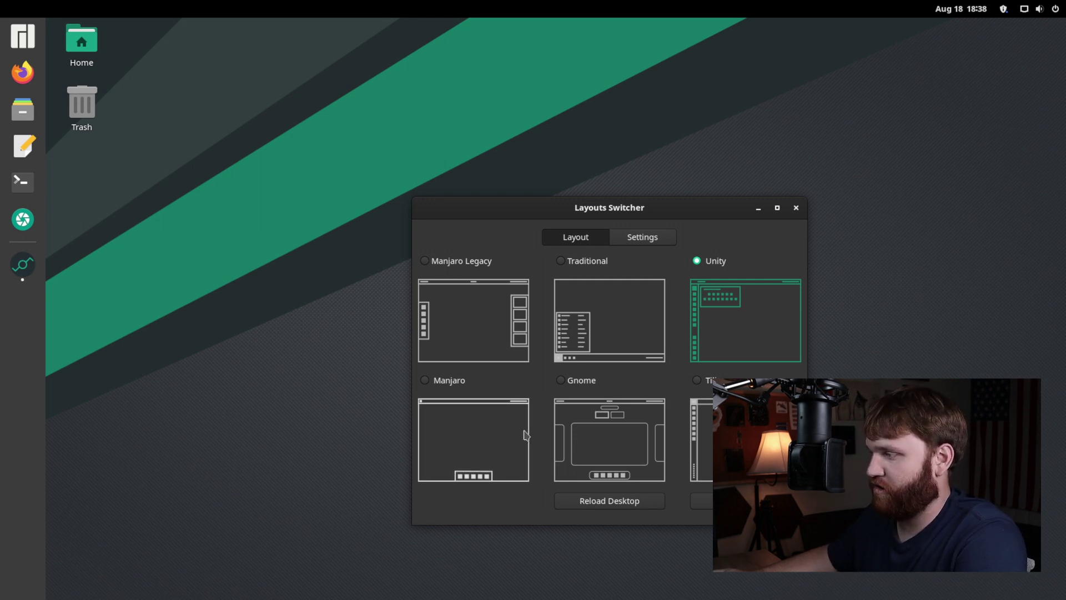
{"action": "left_click", "coordinate": [629, 437]}
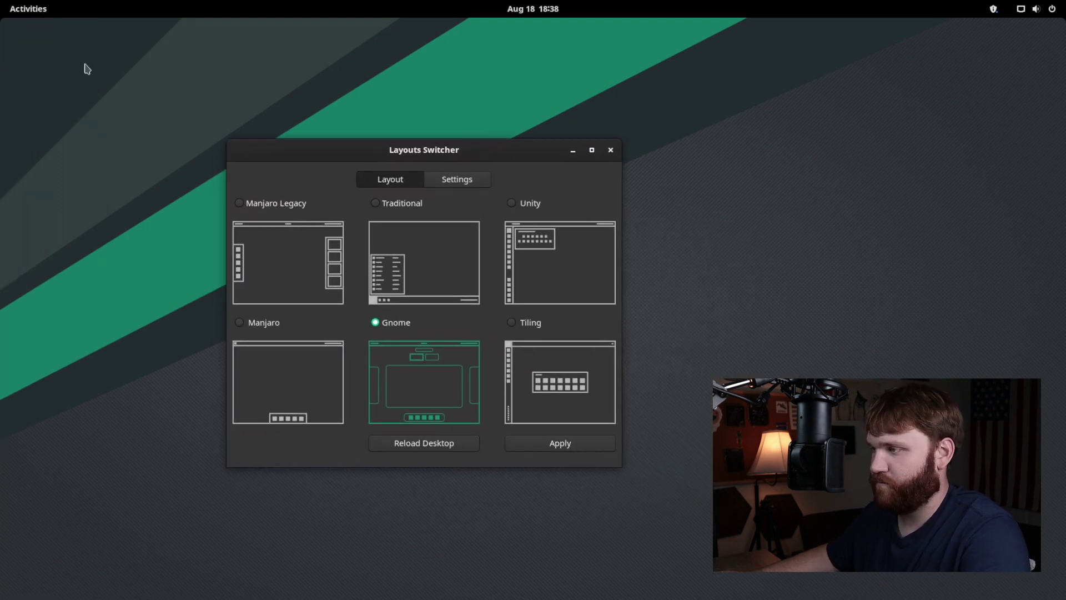
Apply the Tiling layout, close the Layouts Switcher, and launch Weather.
{"action": "key", "text": "super"}
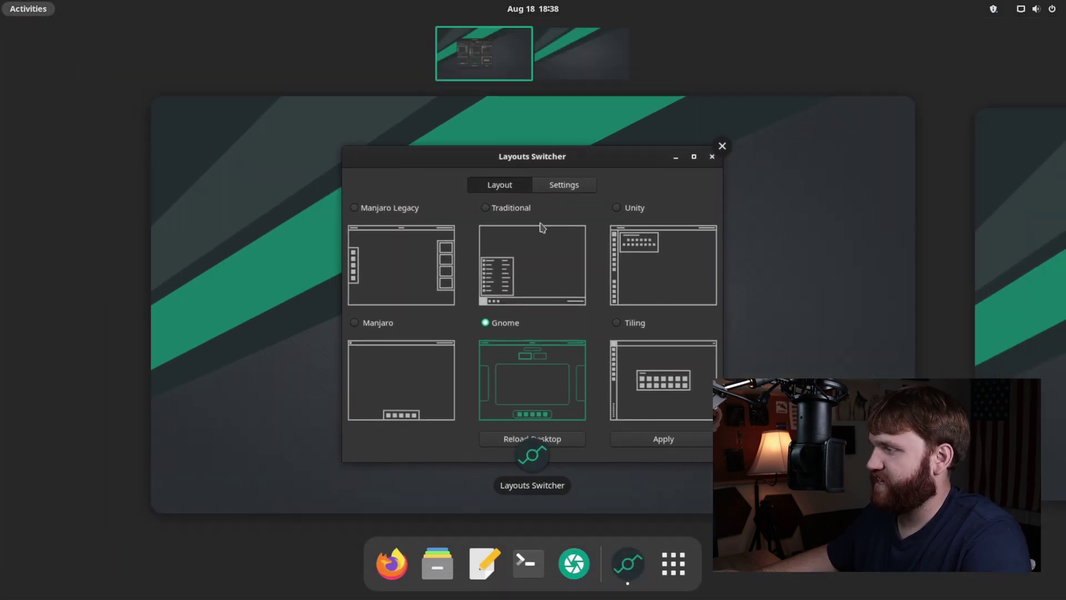
{"action": "left_click", "coordinate": [542, 228]}
{"action": "left_click", "coordinate": [532, 327]}
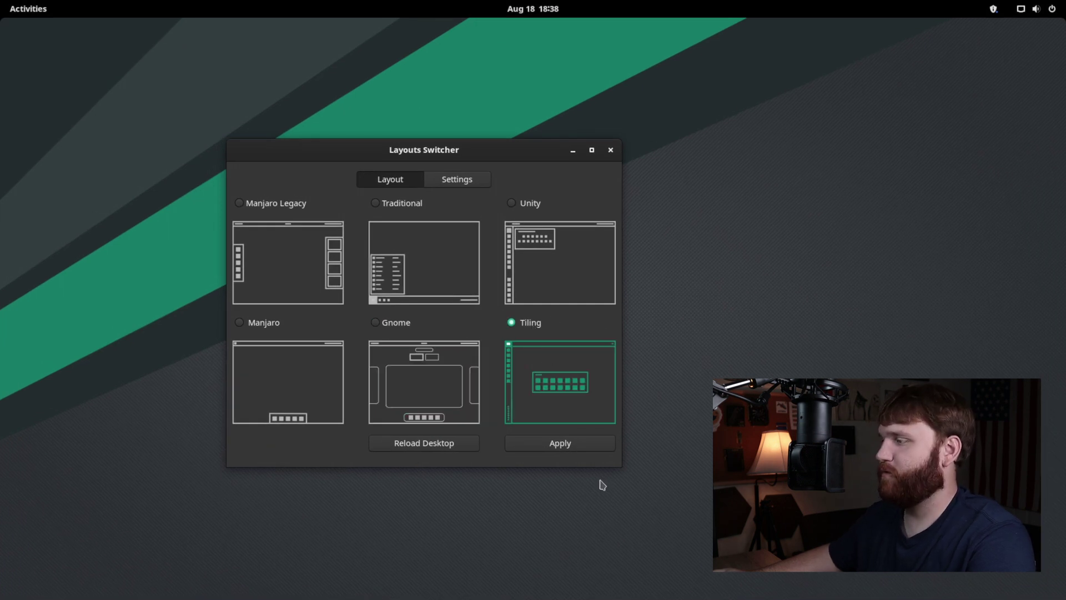
{"action": "left_click", "coordinate": [569, 452]}
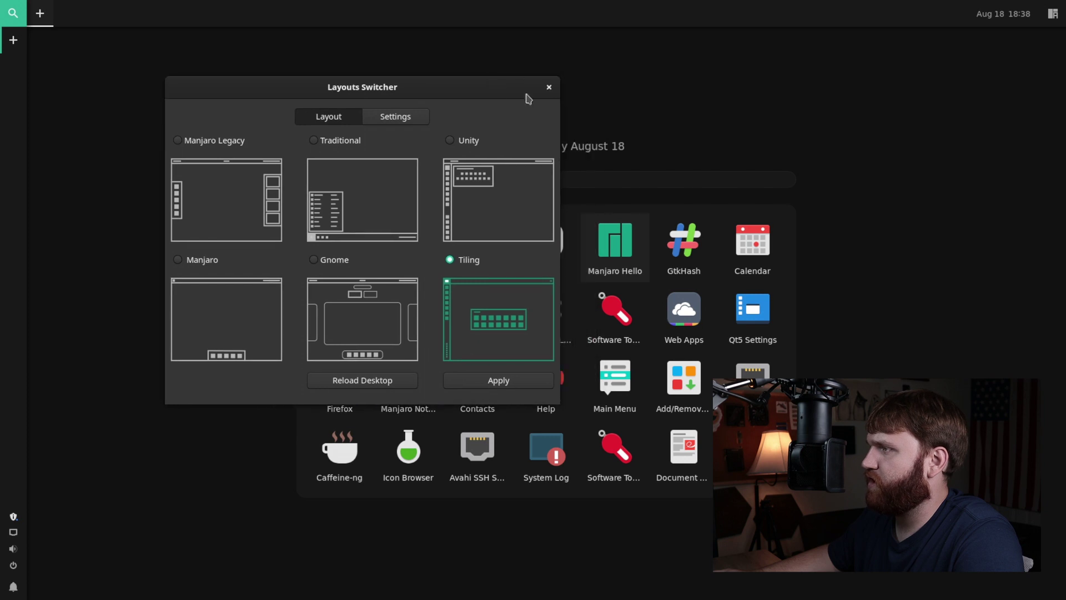
{"action": "left_click", "coordinate": [548, 87]}
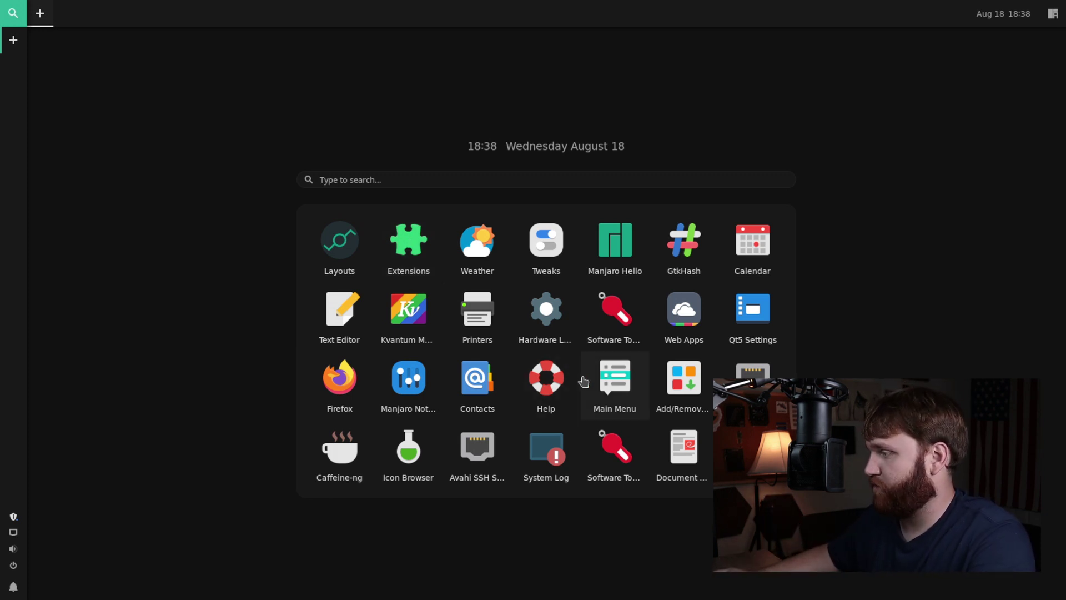
{"action": "left_click", "coordinate": [477, 244]}
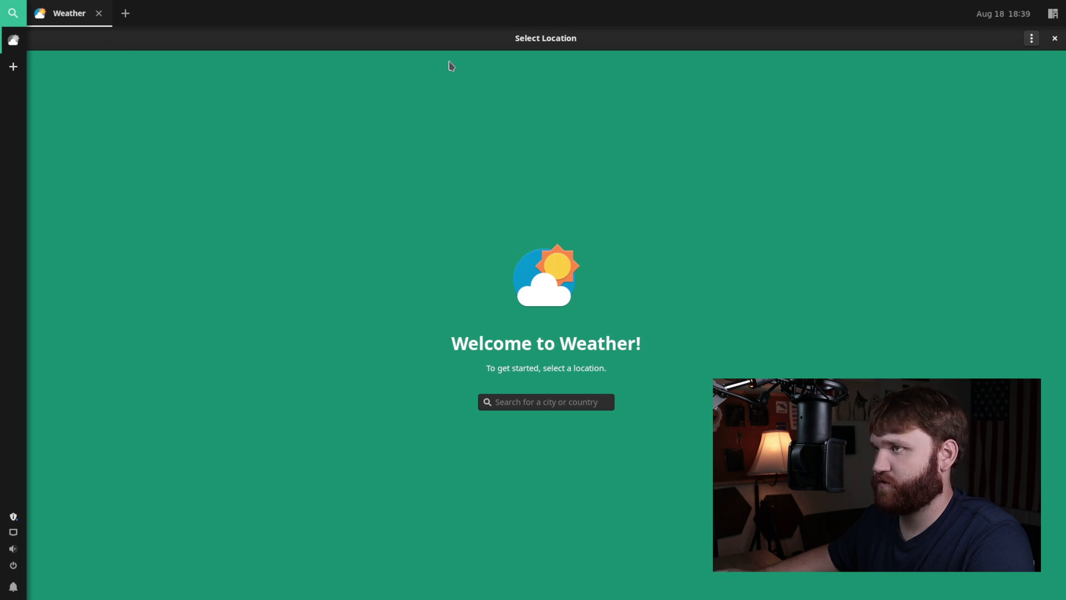
Launch Text Editor and Tweaks as tiles alongside Weather.
{"action": "left_click", "coordinate": [126, 14]}
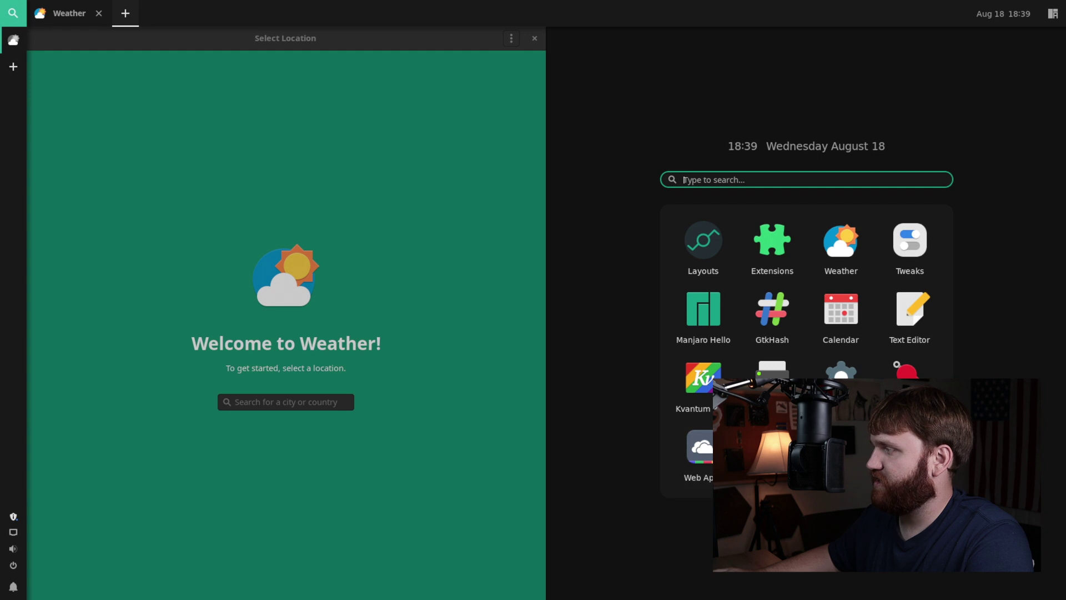
{"action": "left_click", "coordinate": [916, 315]}
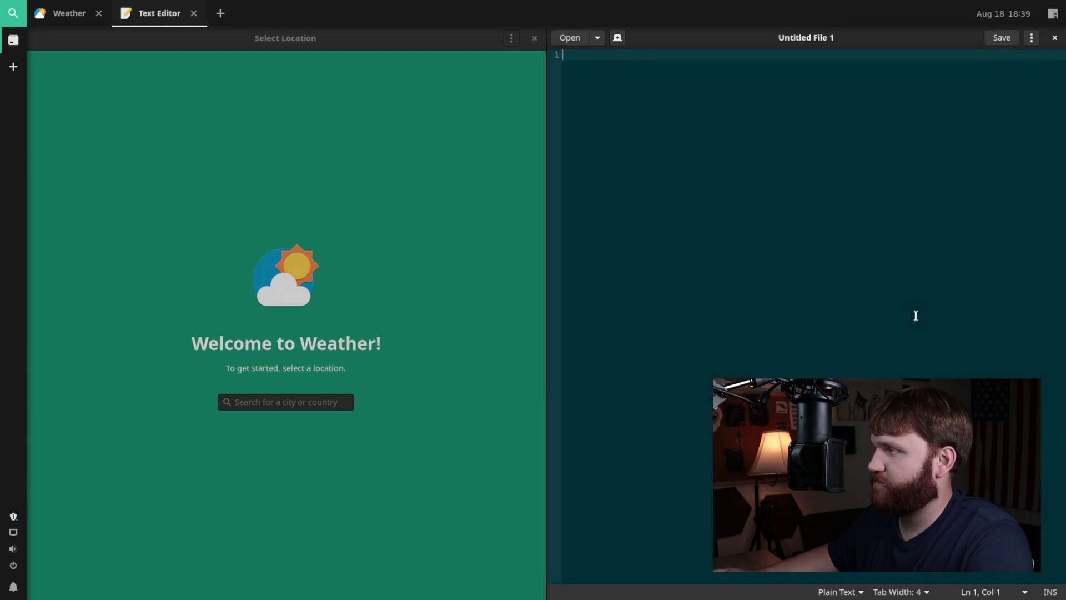
{"action": "left_click", "coordinate": [220, 13]}
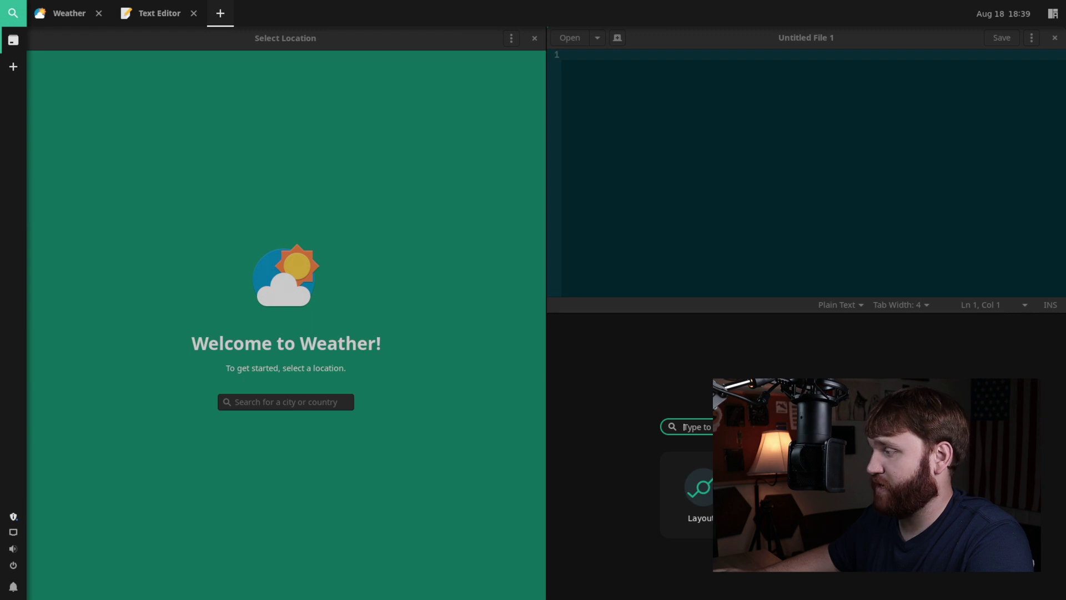
{"action": "left_click", "coordinate": [778, 494]}
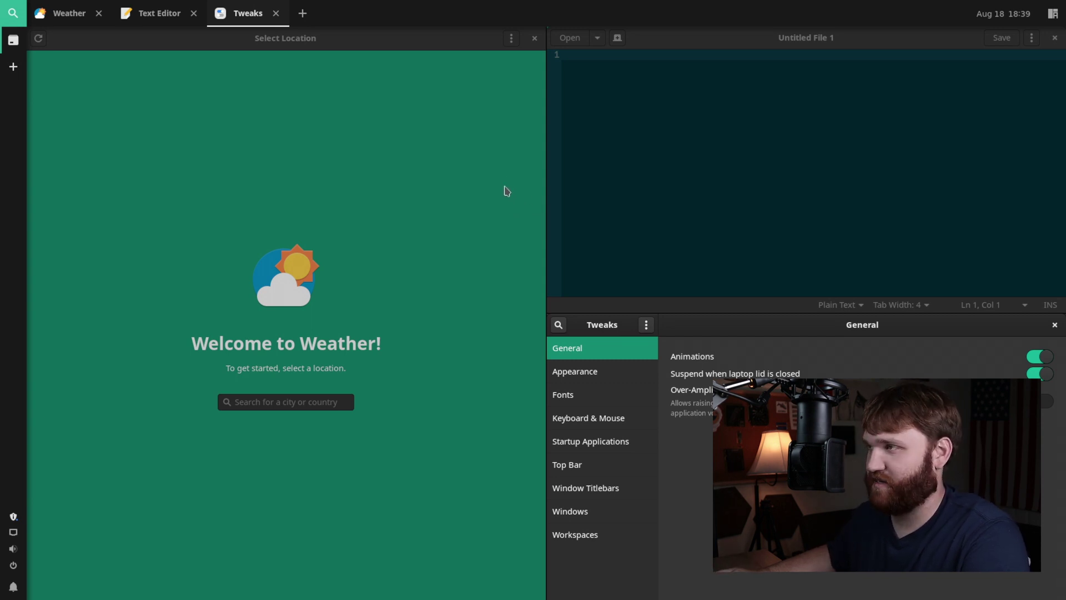
Rearrange the tiles with Tweaks on the left, then close Tweaks.
{"action": "left_click_drag", "start_coordinate": [244, 17], "coordinate": [83, 13]}
{"action": "left_click_drag", "start_coordinate": [148, 12], "coordinate": [247, 15]}
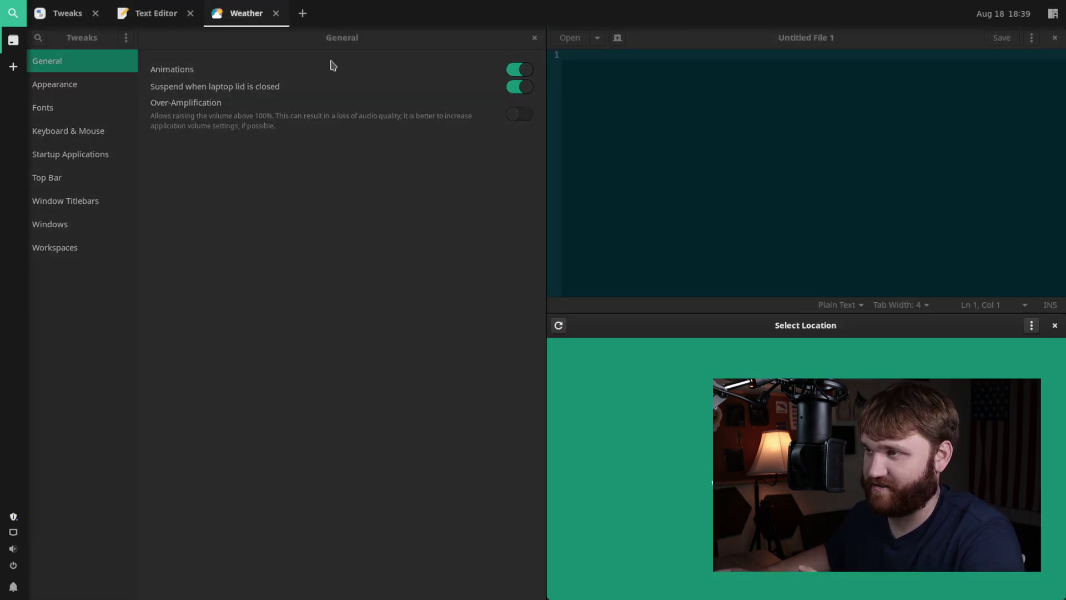
{"action": "left_click", "coordinate": [13, 66]}
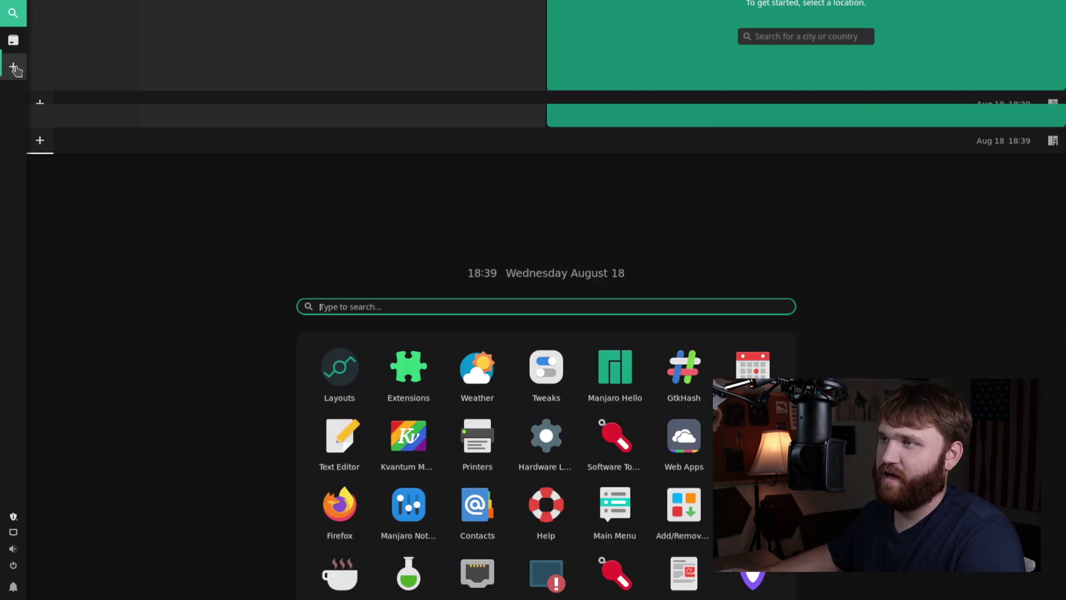
{"action": "left_click", "coordinate": [13, 67]}
{"action": "left_click", "coordinate": [13, 67]}
{"action": "left_click", "coordinate": [13, 67]}
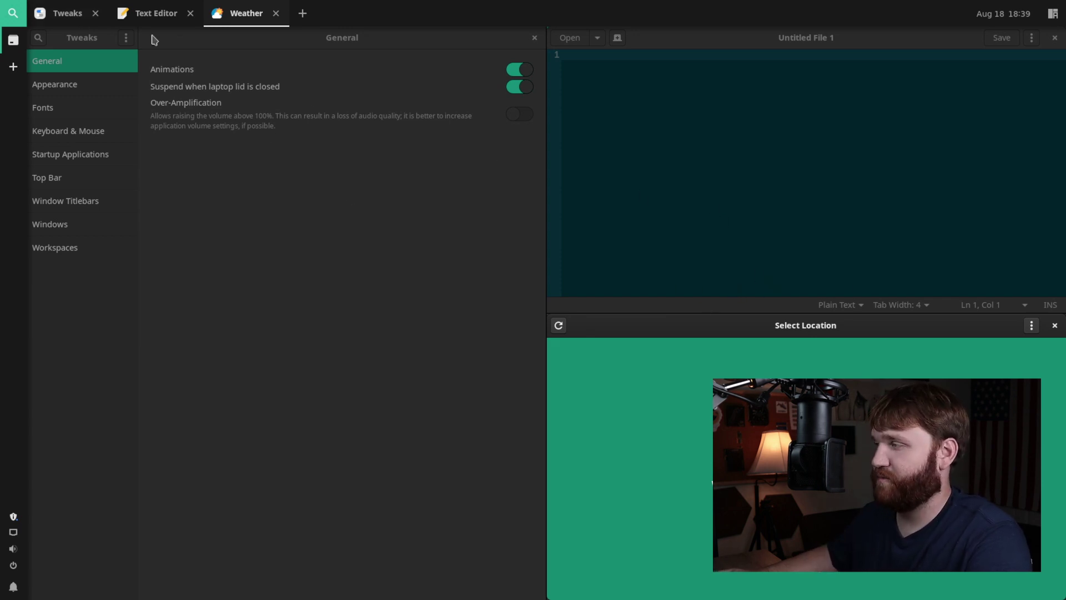
{"action": "left_click", "coordinate": [96, 13]}
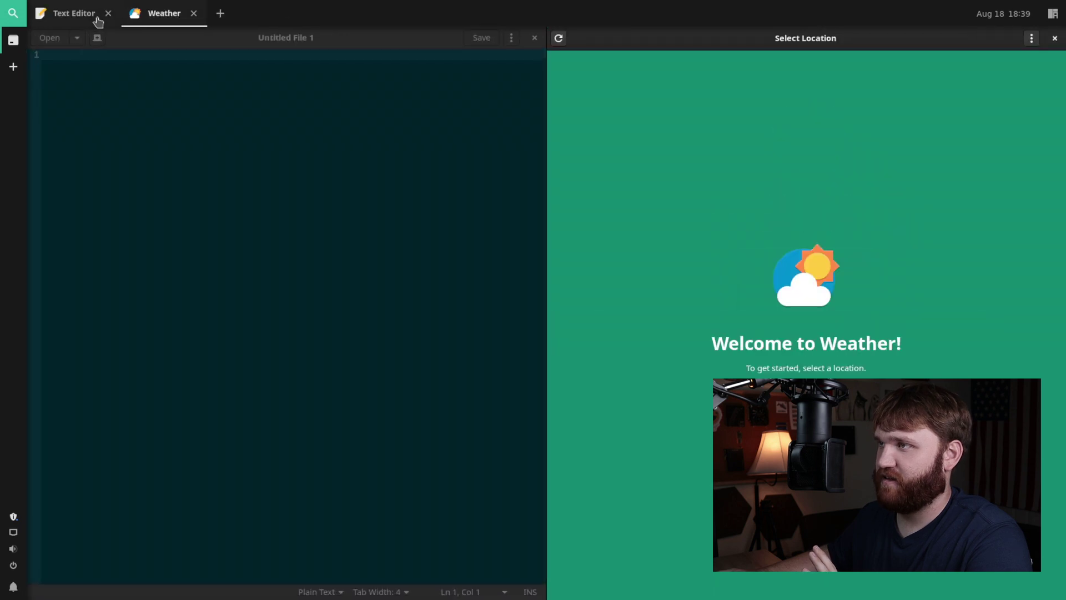
Close Text Editor and Weather, apply the Traditional layout, and check the taskbar menu.
{"action": "left_click", "coordinate": [108, 13]}
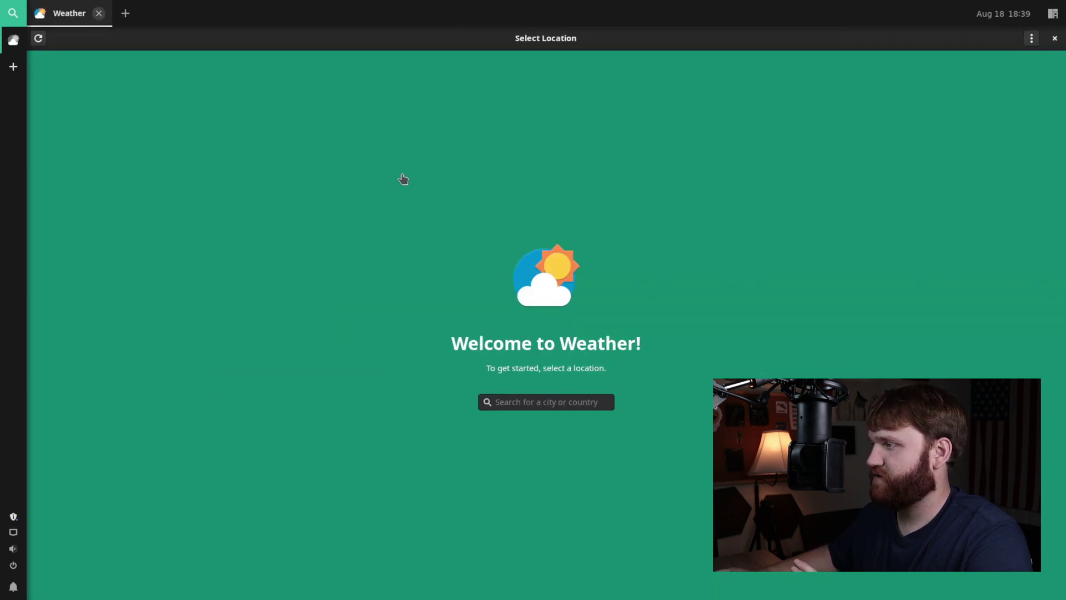
{"action": "key", "text": "ctrl+w"}
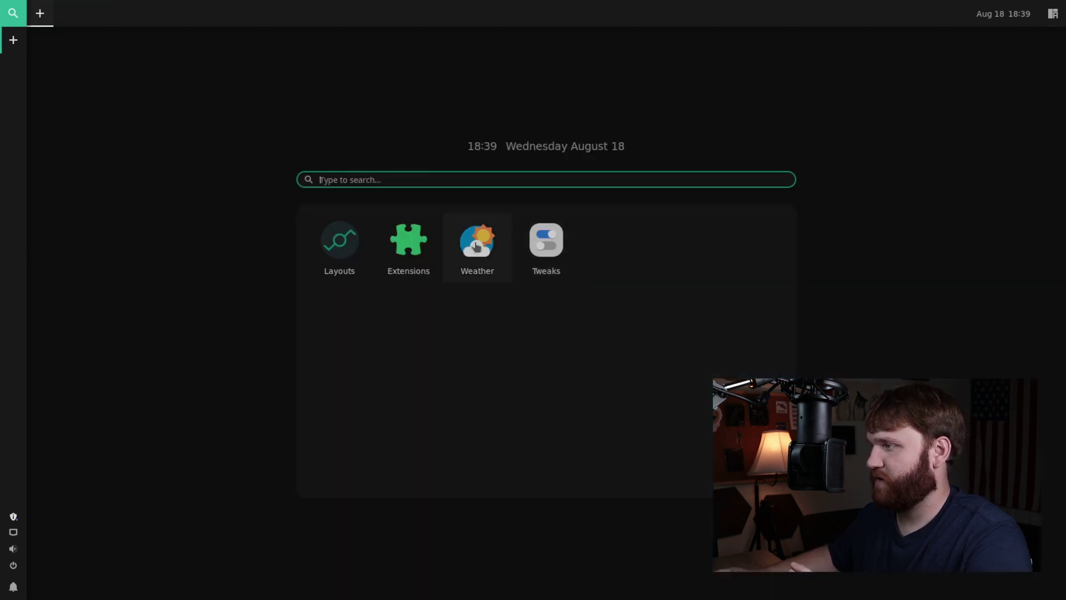
{"action": "left_click", "coordinate": [341, 250]}
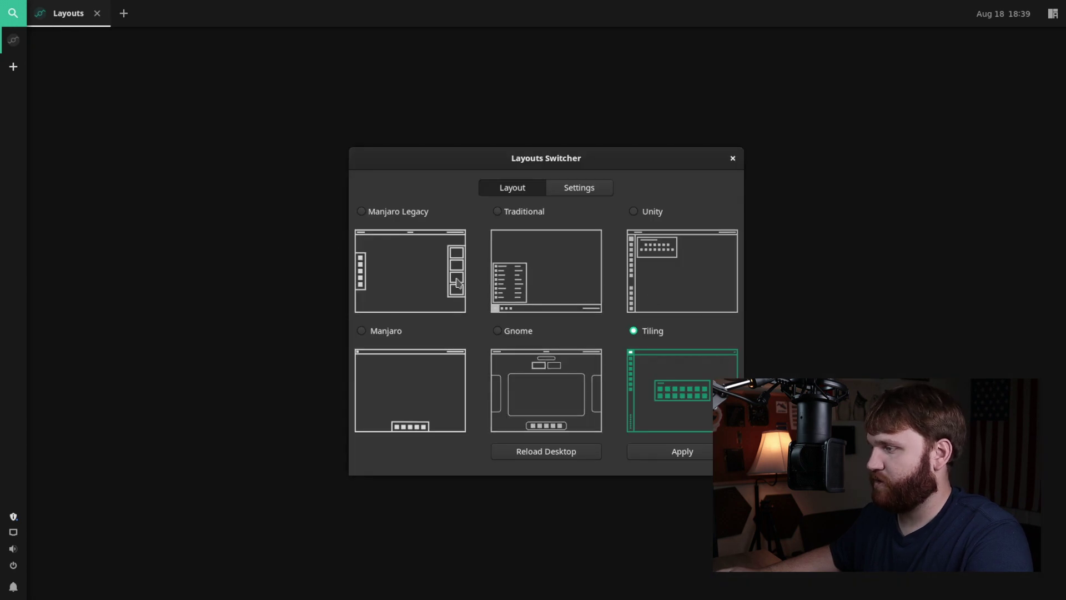
{"action": "left_click", "coordinate": [533, 253]}
{"action": "left_click", "coordinate": [683, 449]}
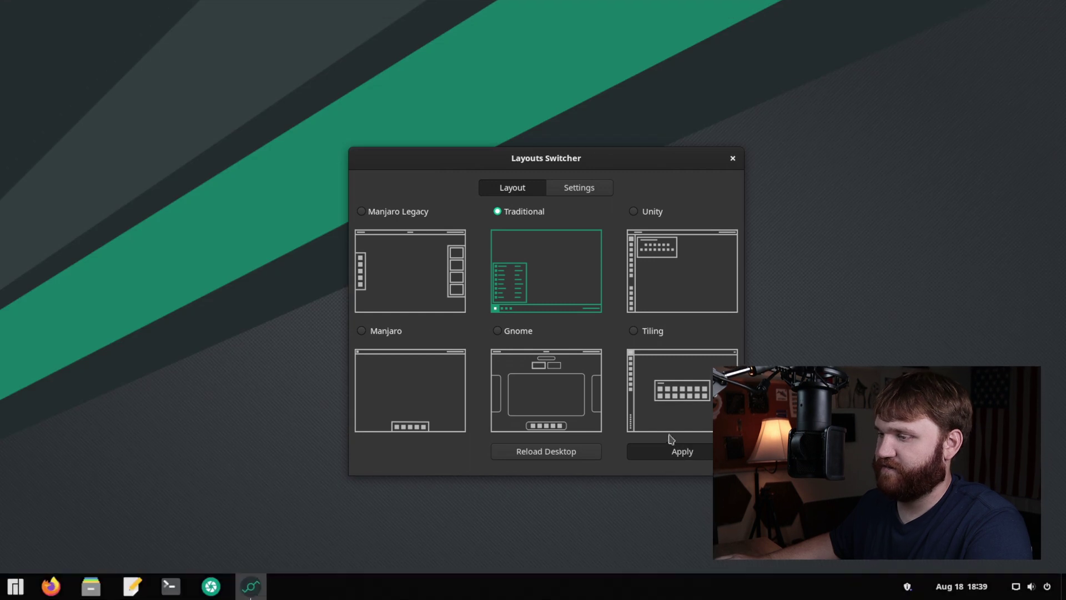
{"action": "left_click", "coordinate": [15, 586]}
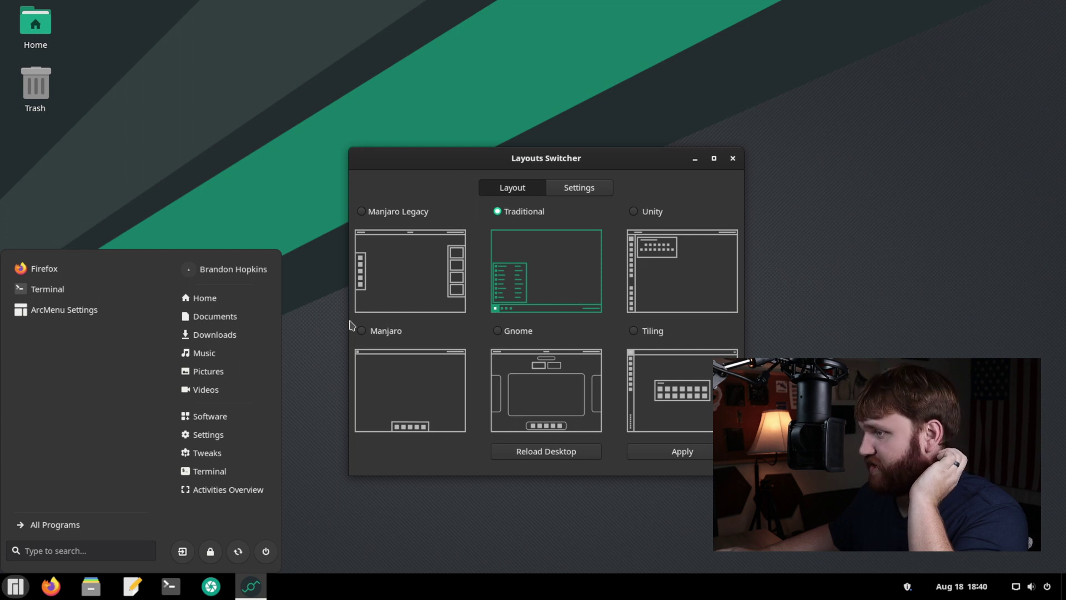
{"action": "left_click", "coordinate": [341, 303]}
Open ArcMenu Settings and browse the Traditional menu layouts, comparing with the current menu.
{"action": "right_click", "coordinate": [16, 586]}
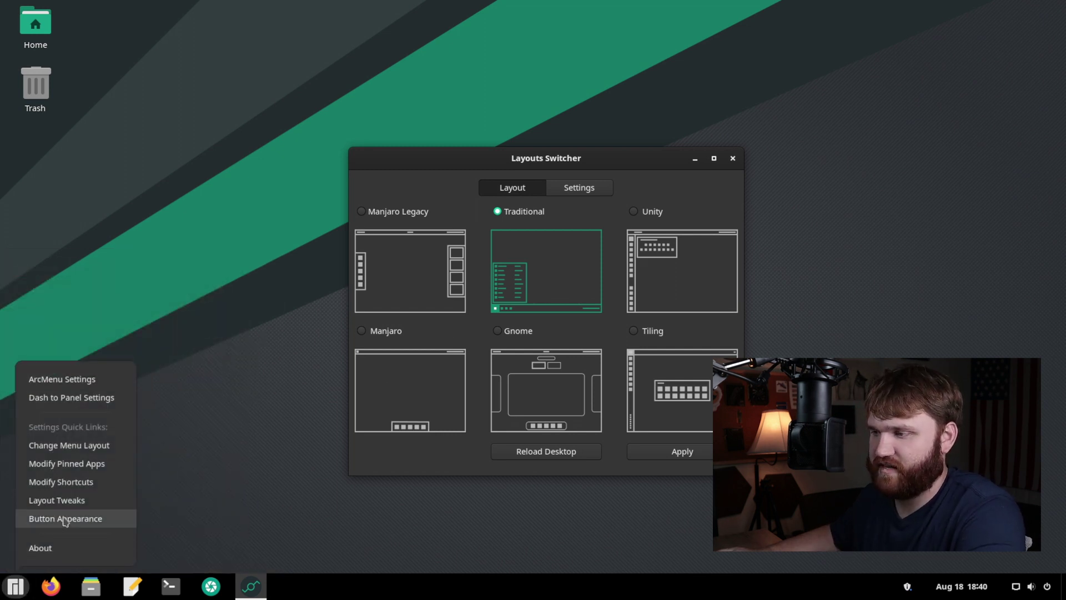
{"action": "left_click", "coordinate": [62, 380]}
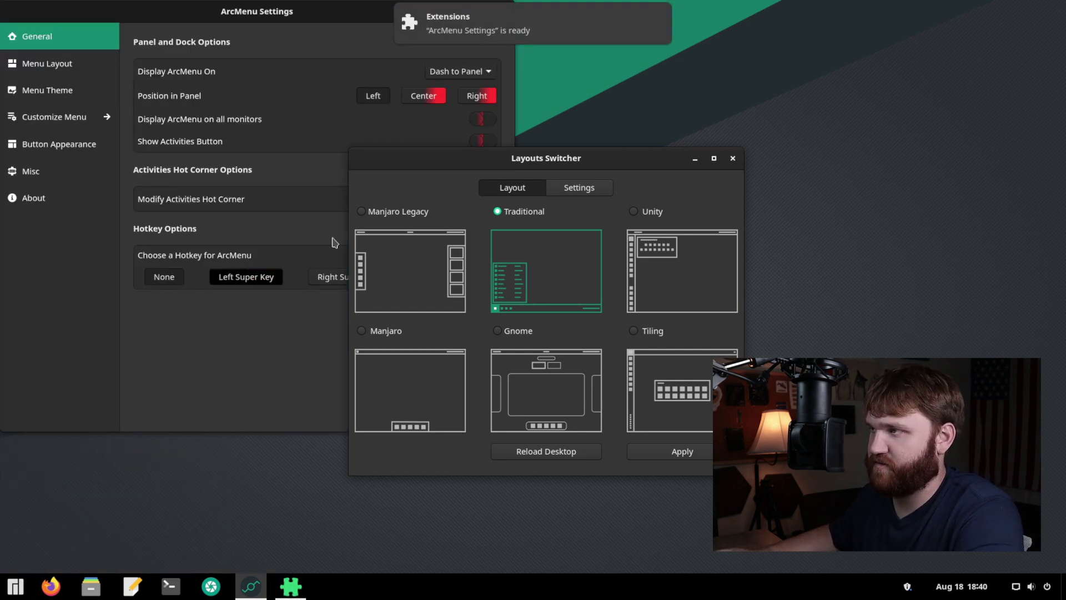
{"action": "left_click_drag", "start_coordinate": [285, 21], "coordinate": [312, 106]}
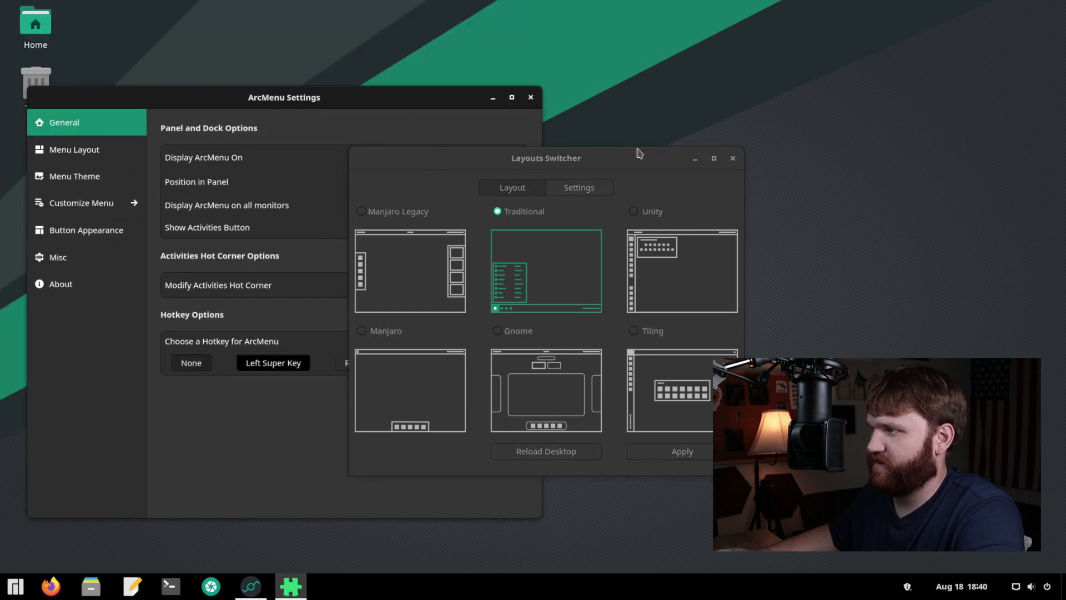
{"action": "left_click_drag", "start_coordinate": [553, 163], "coordinate": [766, 161]}
{"action": "left_click", "coordinate": [72, 149]}
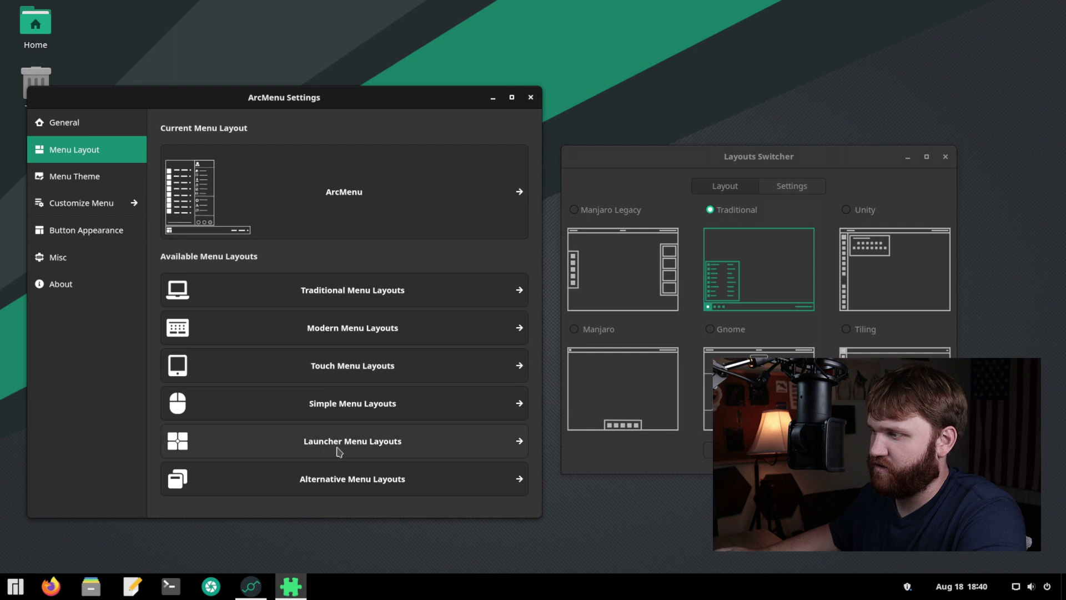
{"action": "left_click", "coordinate": [354, 289]}
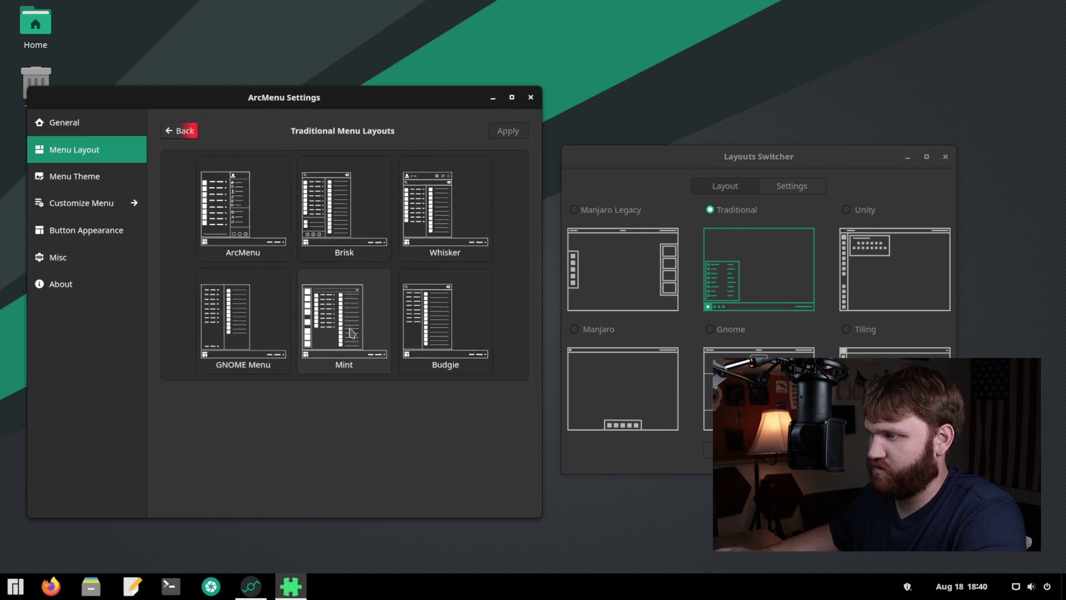
{"action": "left_click", "coordinate": [17, 586]}
{"action": "left_click", "coordinate": [16, 586]}
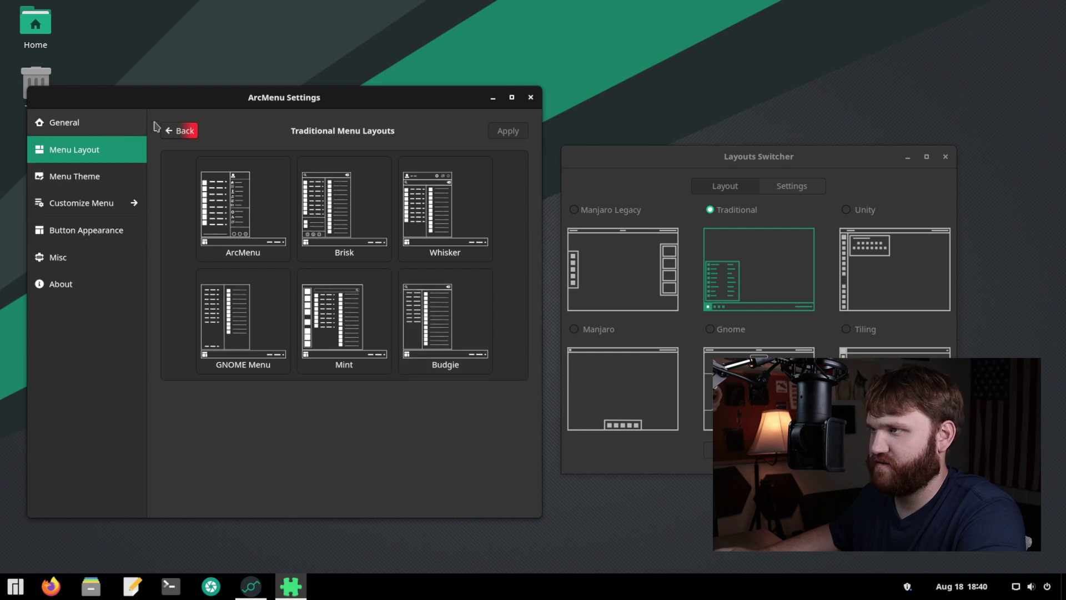
Apply the Elementary touch layout, close settings, and open the new menu.
{"action": "left_click", "coordinate": [178, 131]}
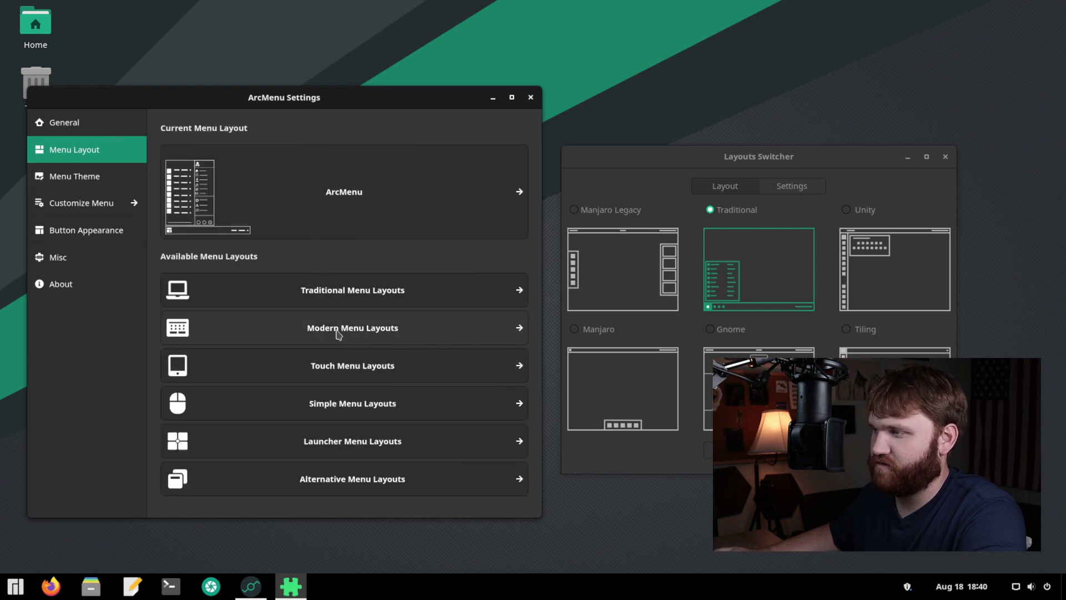
{"action": "left_click", "coordinate": [356, 371]}
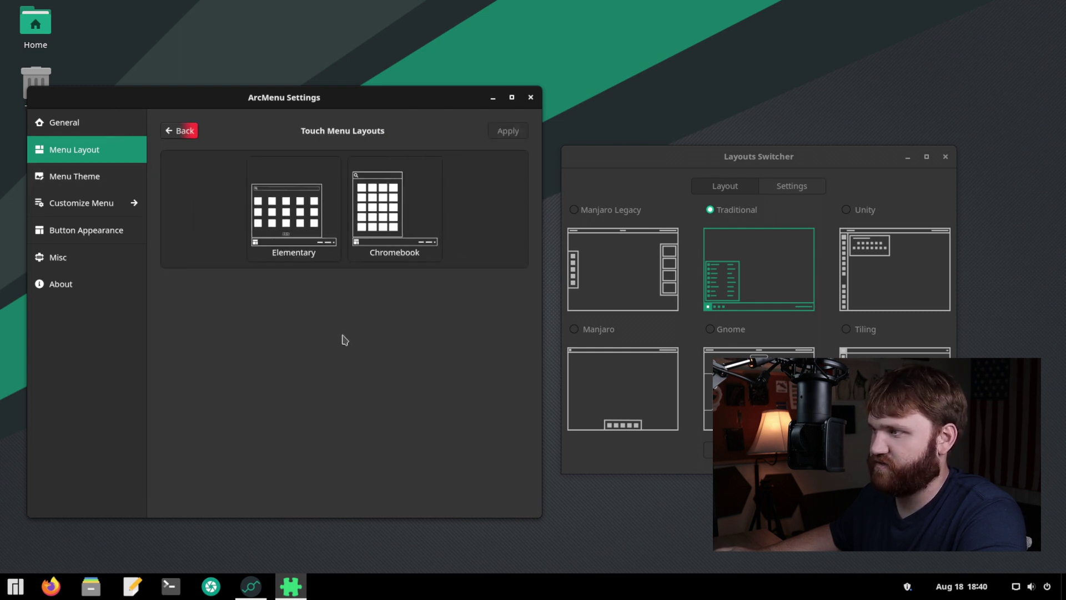
{"action": "left_click", "coordinate": [287, 213]}
{"action": "left_click", "coordinate": [507, 131]}
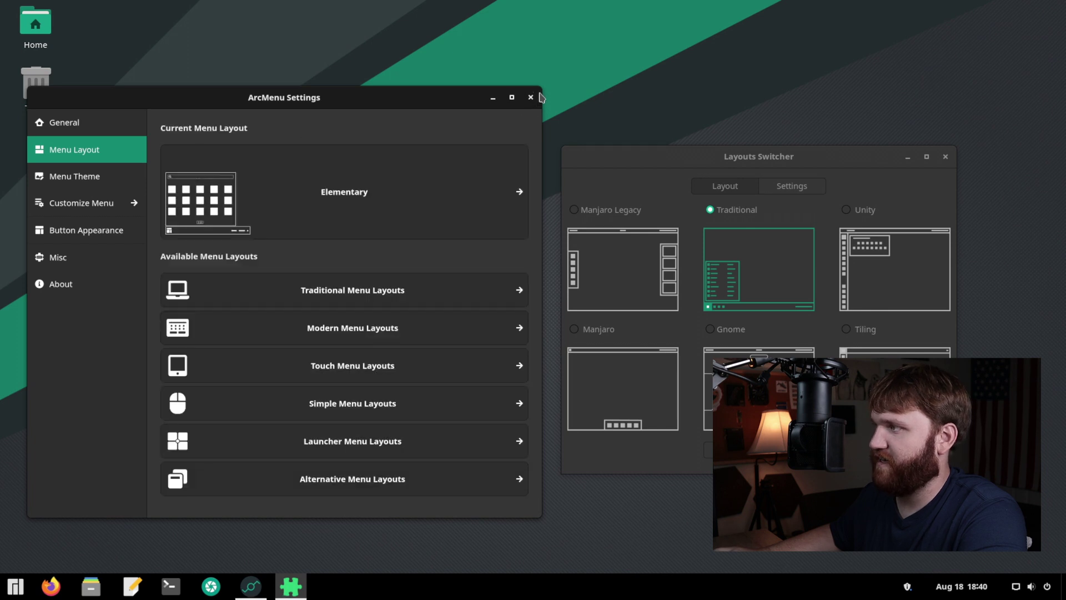
{"action": "left_click", "coordinate": [530, 98]}
{"action": "left_click", "coordinate": [16, 586]}
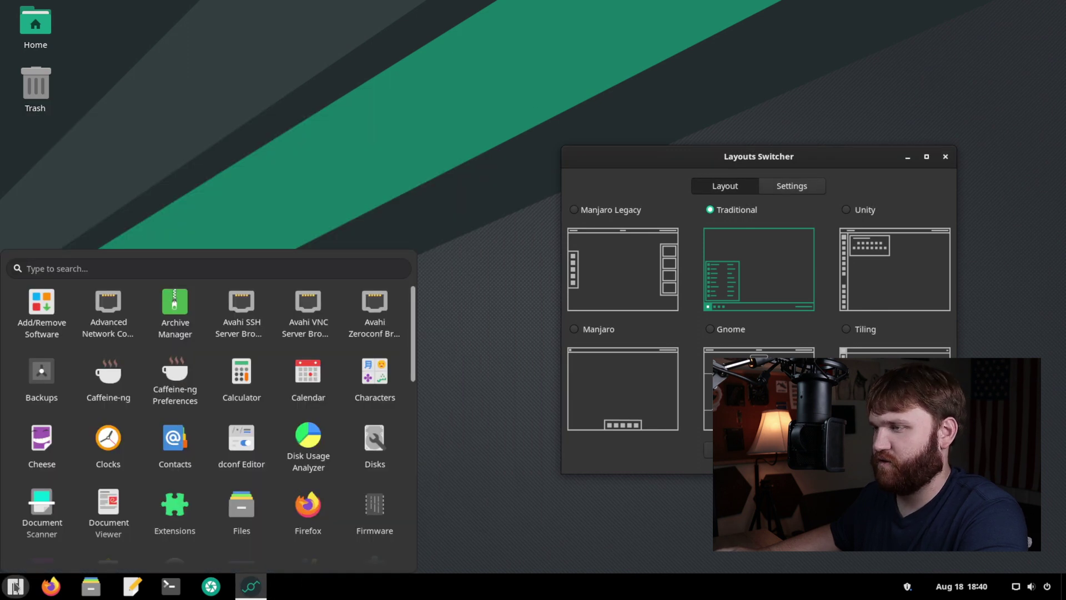
Switch the desktop to the Manjaro layout and check the application menu.
{"action": "scroll", "coordinate": [308, 381], "scroll_direction": "down", "scroll_amount": 3}
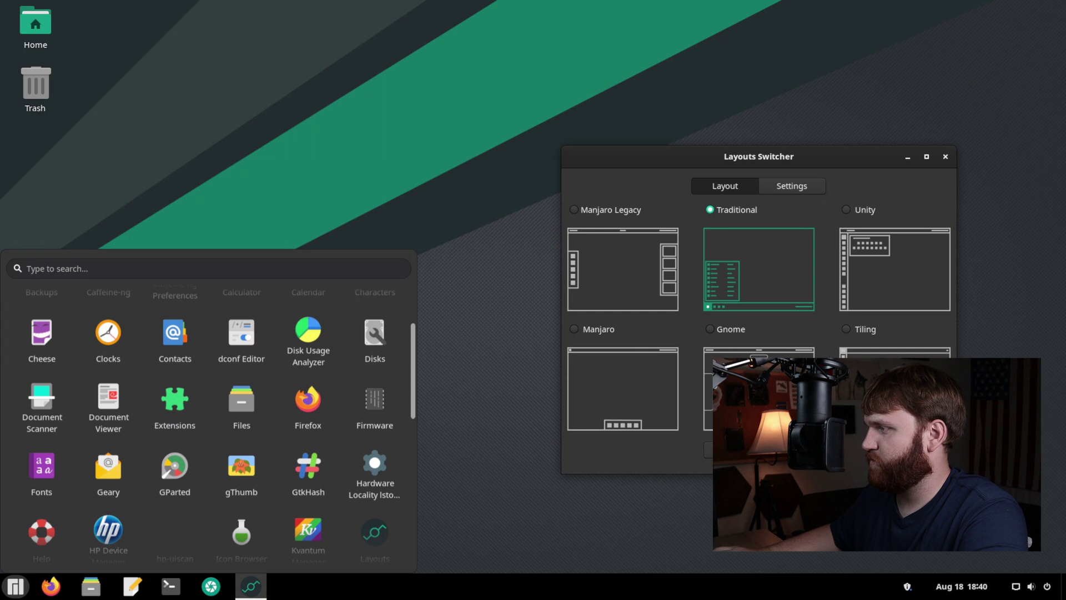
{"action": "left_click", "coordinate": [604, 383]}
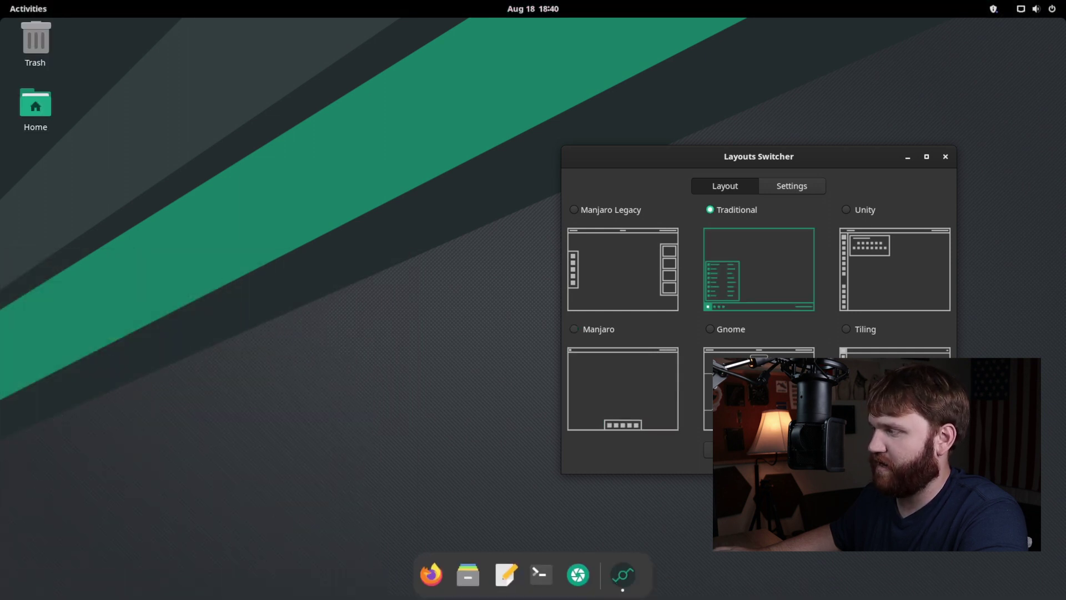
{"action": "left_click", "coordinate": [11, 590]}
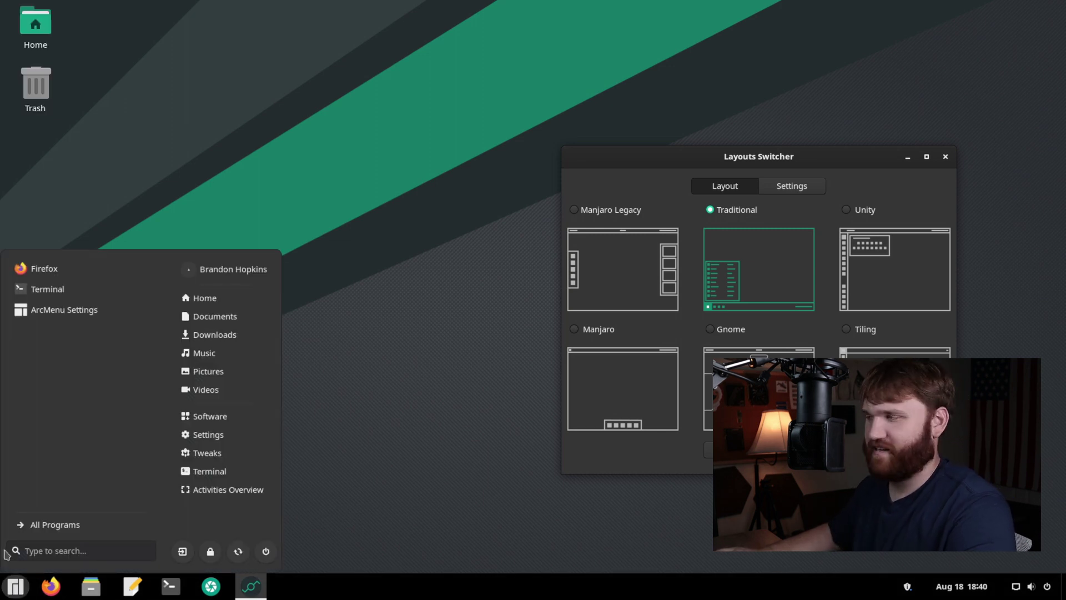
{"action": "left_click", "coordinate": [466, 125]}
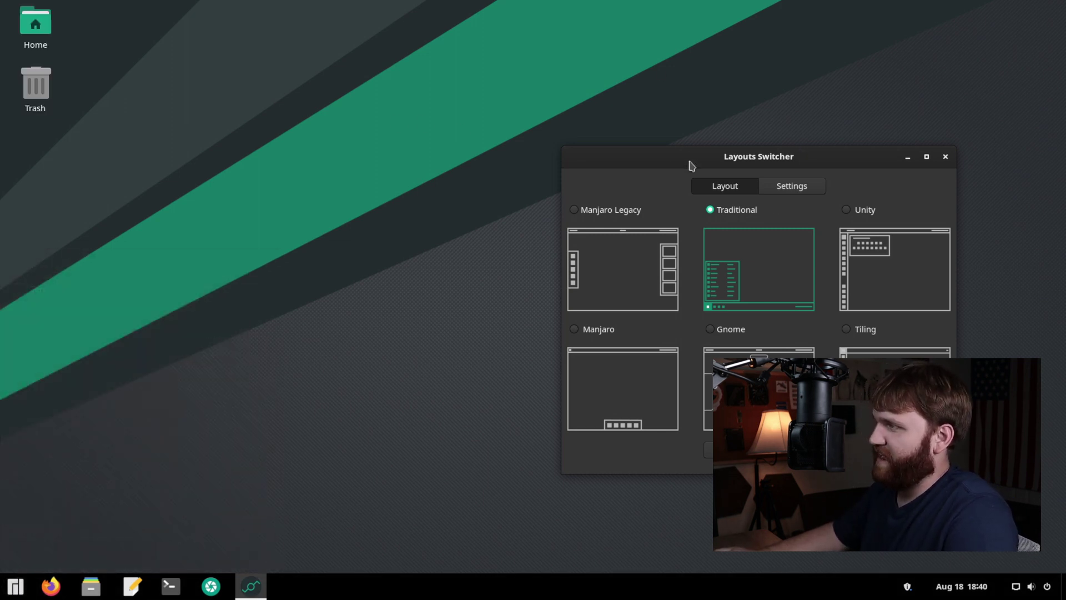
Drag the Layouts Switcher to the upper left and close it.
{"action": "left_click_drag", "start_coordinate": [691, 164], "coordinate": [261, 132]}
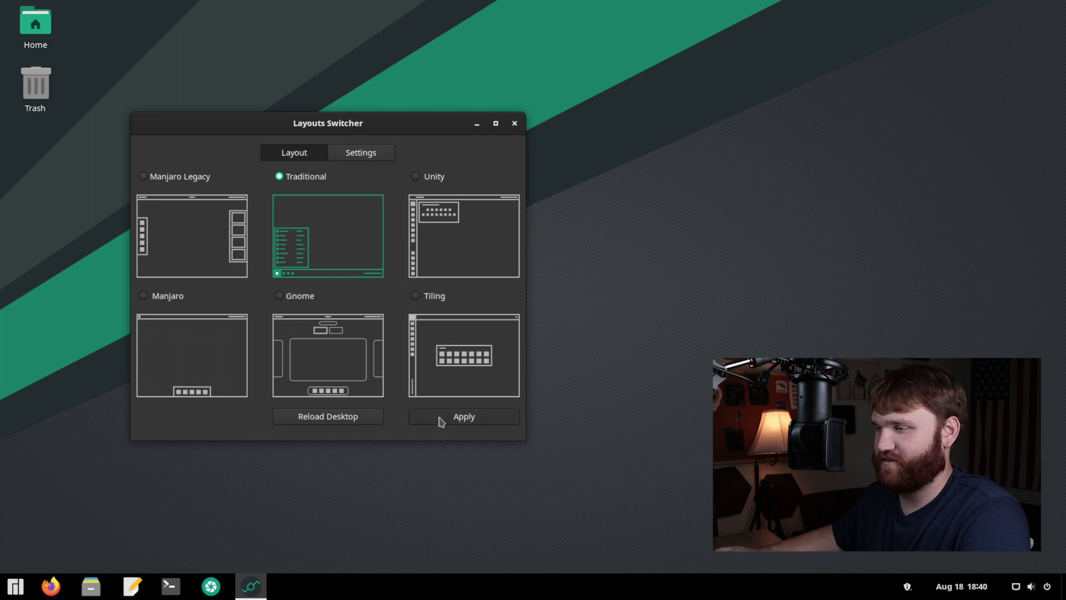
{"action": "left_click_drag", "start_coordinate": [242, 129], "coordinate": [207, 145]}
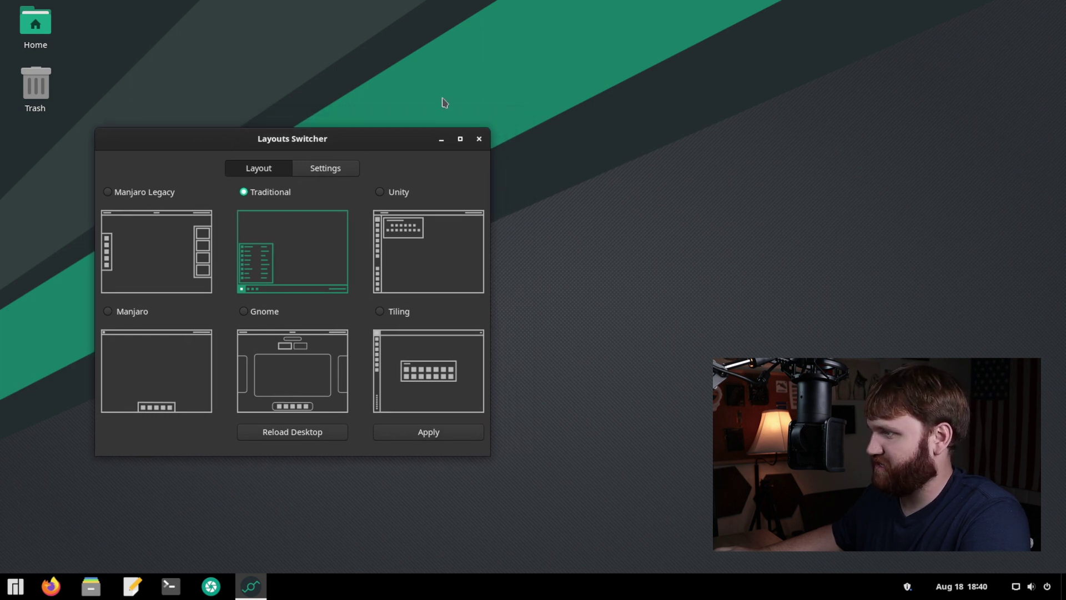
{"action": "left_click", "coordinate": [478, 139]}
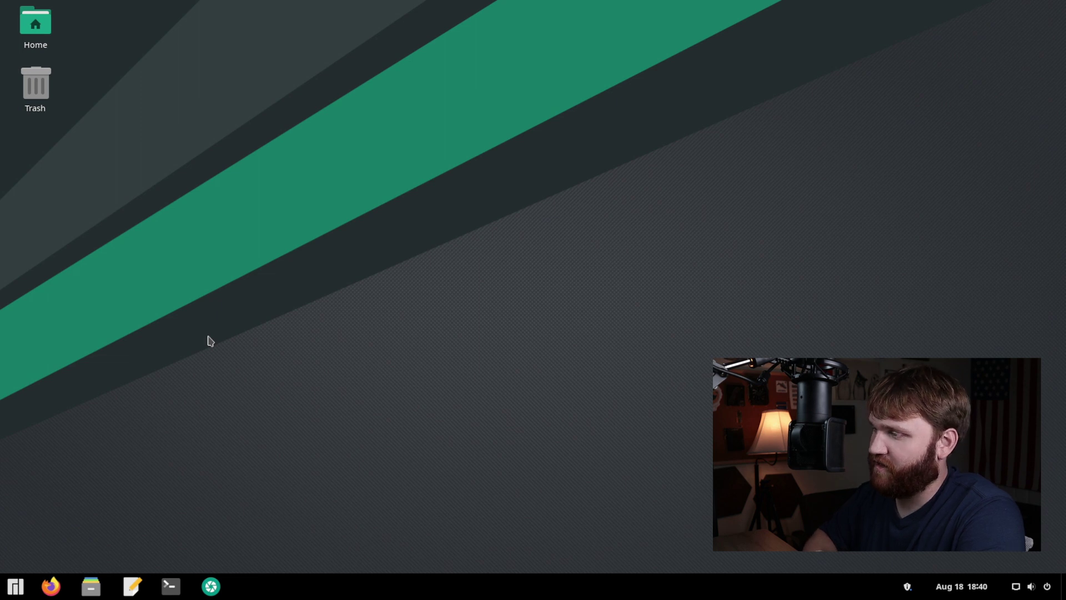
Launch Tweaks from the ArcMenu and move its window up-left.
{"action": "left_click", "coordinate": [15, 590]}
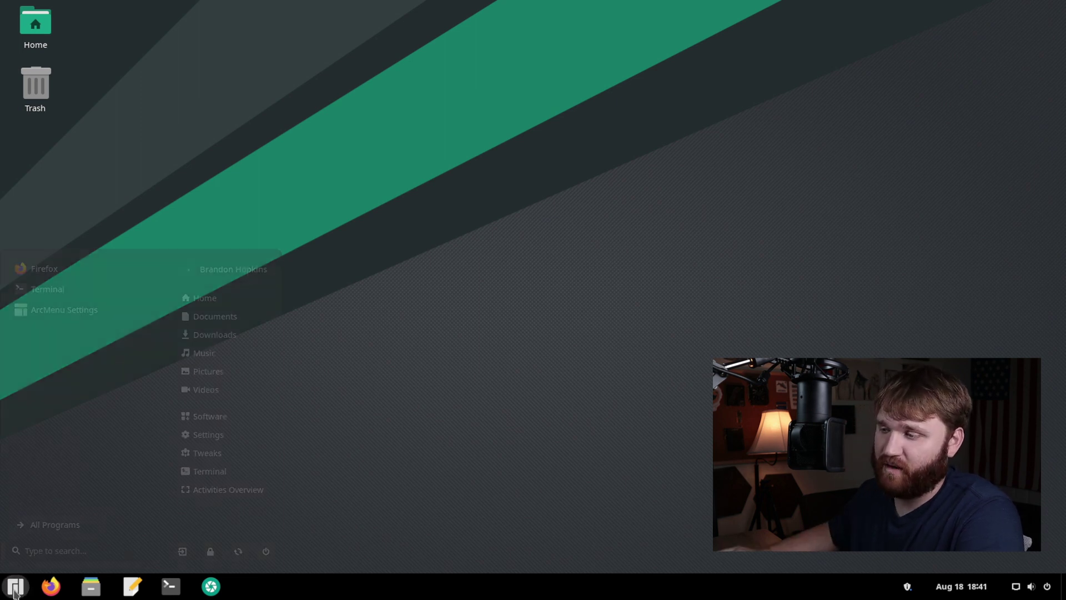
{"action": "left_click", "coordinate": [207, 453]}
{"action": "left_click_drag", "start_coordinate": [472, 116], "coordinate": [316, 82]}
Launch the Software store from the ArcMenu and move it down-right.
{"action": "left_click", "coordinate": [16, 584]}
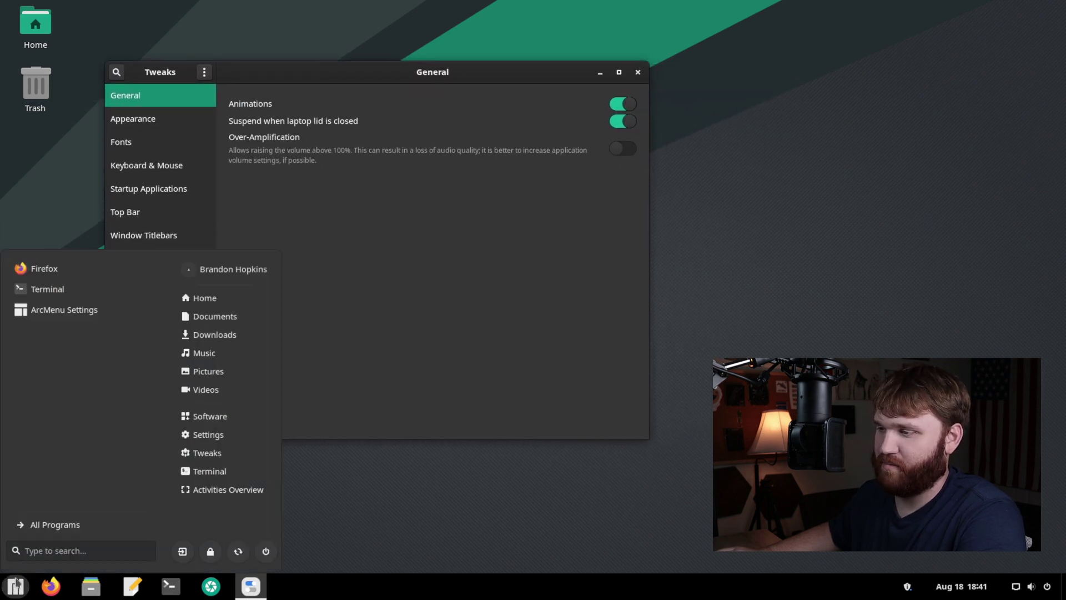
{"action": "left_click", "coordinate": [223, 424]}
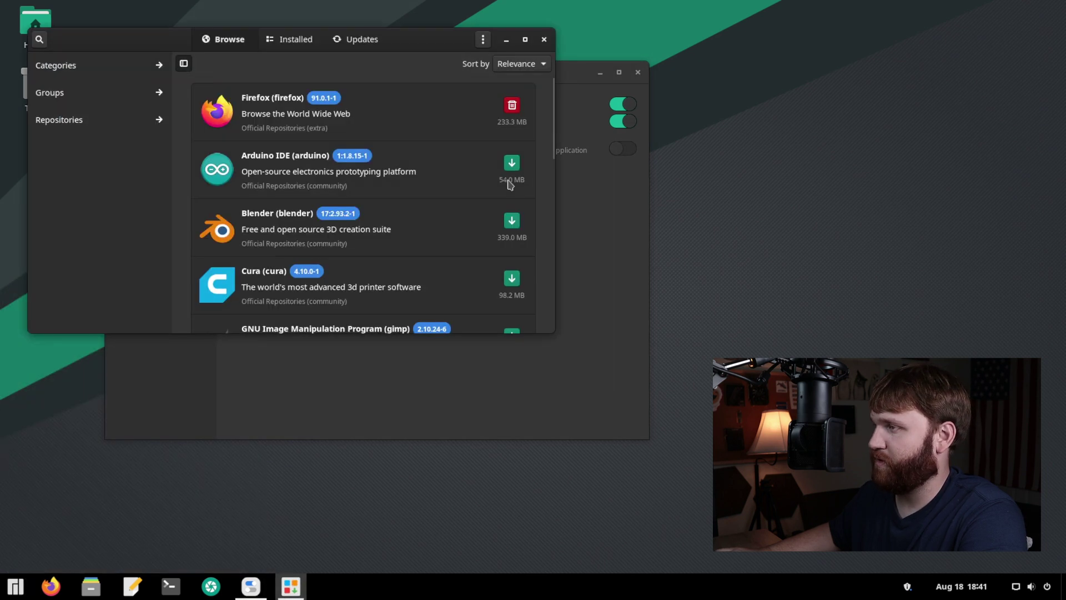
{"action": "left_click_drag", "start_coordinate": [391, 41], "coordinate": [595, 206]}
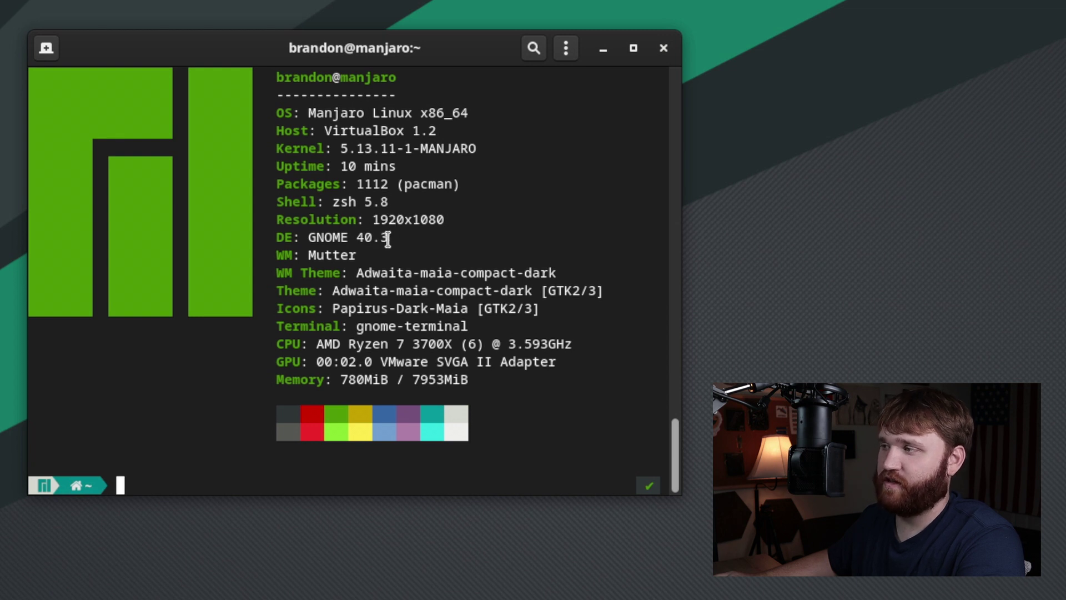
{"action": "left_click_drag", "start_coordinate": [387, 239], "coordinate": [303, 242]}
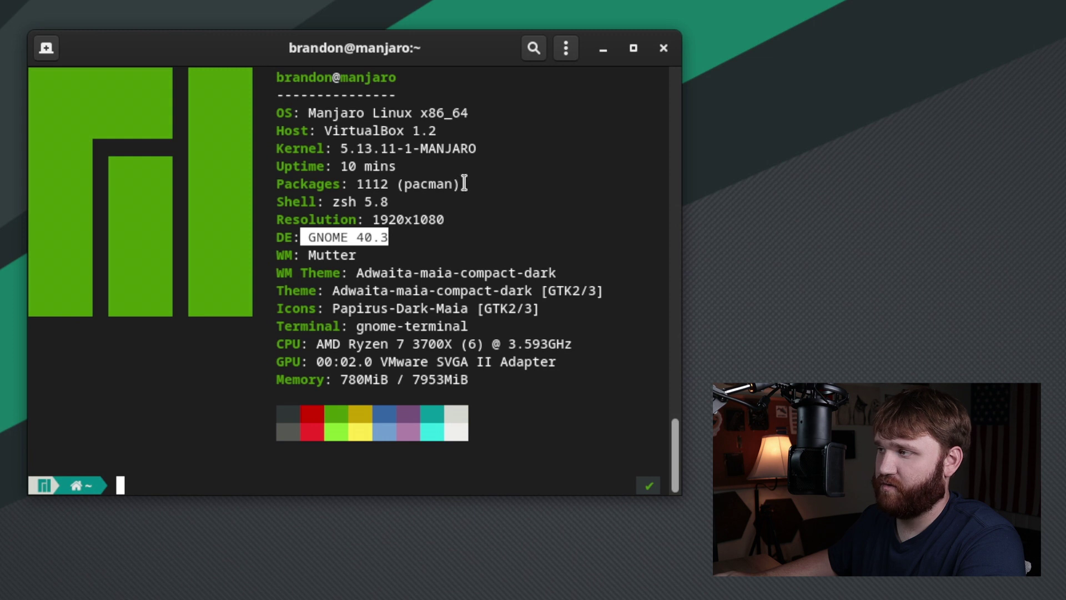
{"action": "left_click_drag", "start_coordinate": [464, 183], "coordinate": [330, 183]}
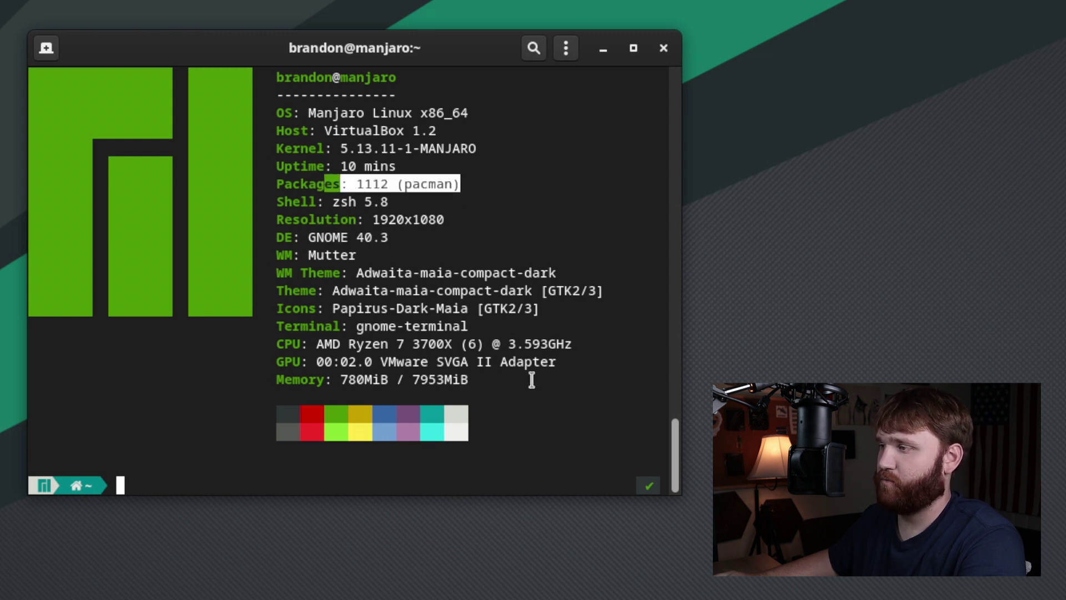
{"action": "left_click_drag", "start_coordinate": [389, 381], "coordinate": [281, 381]}
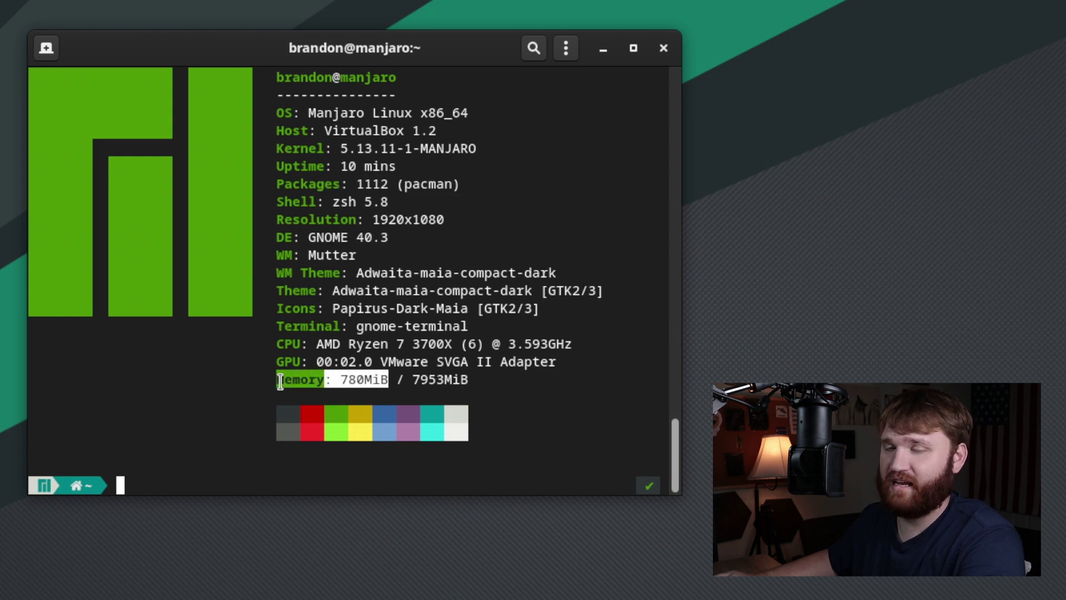